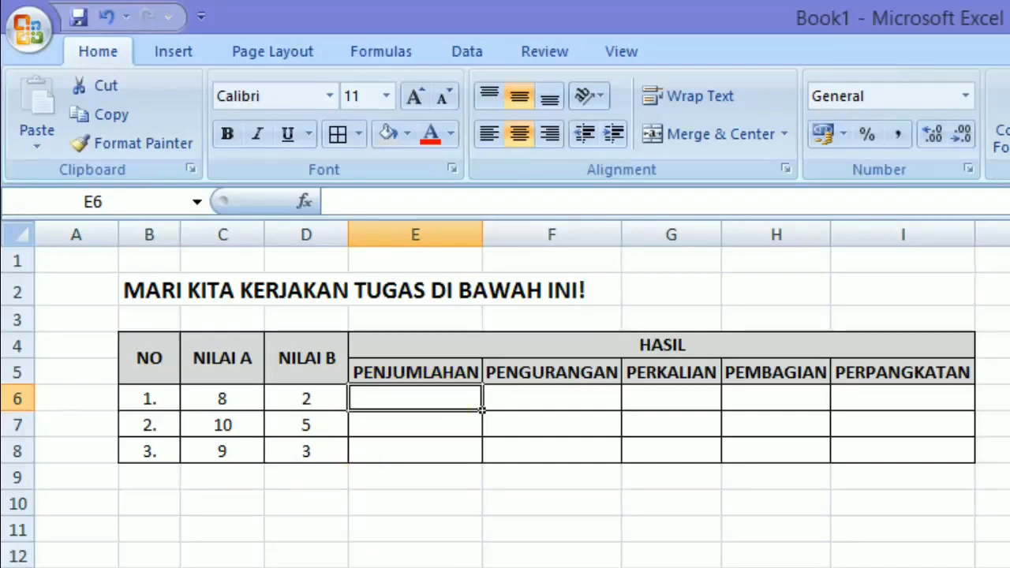
Enter =C6+D6 in E6 to add NILAI A and NILAI B, giving 10
text(=)
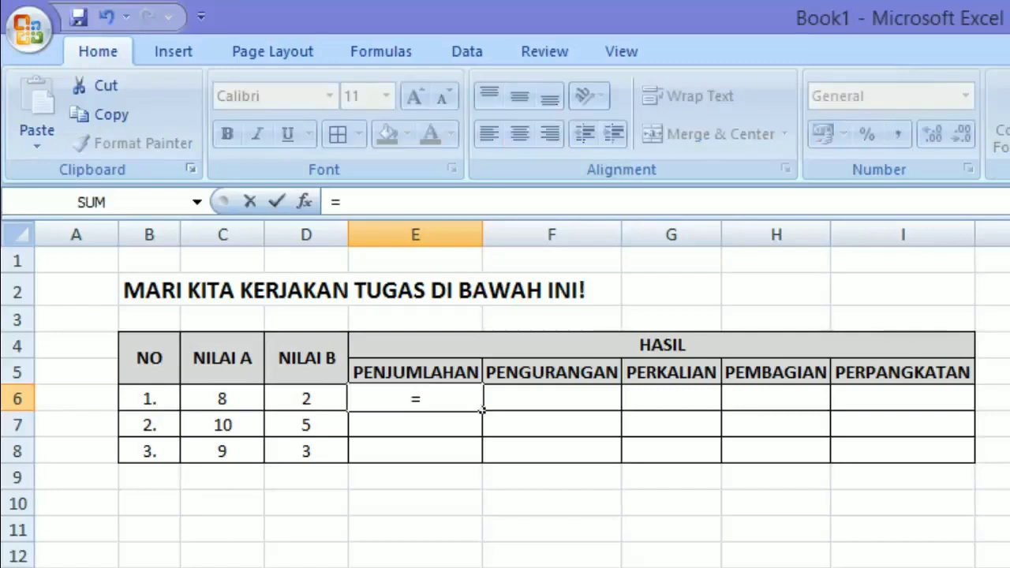
click(225, 402)
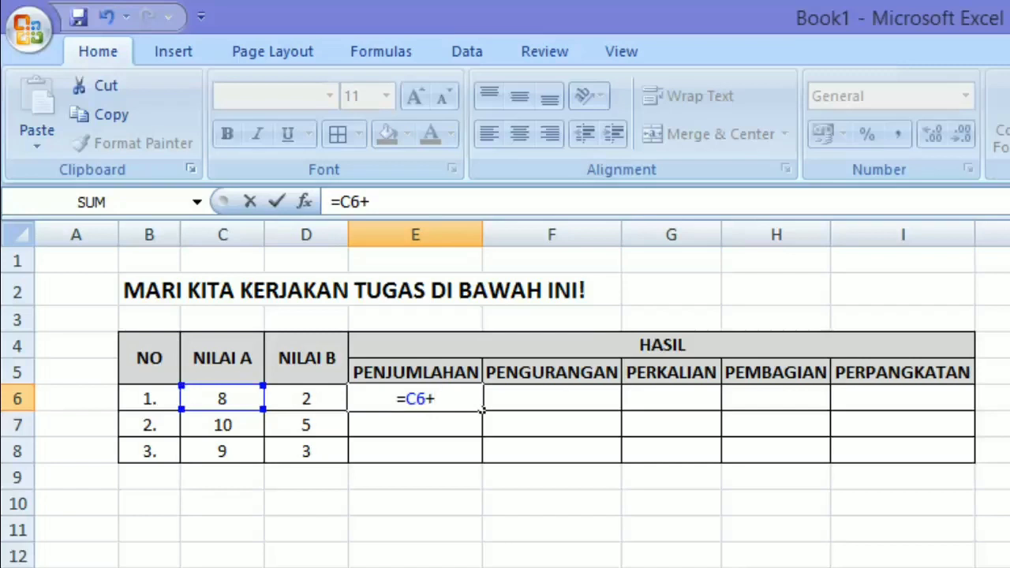
click(314, 401)
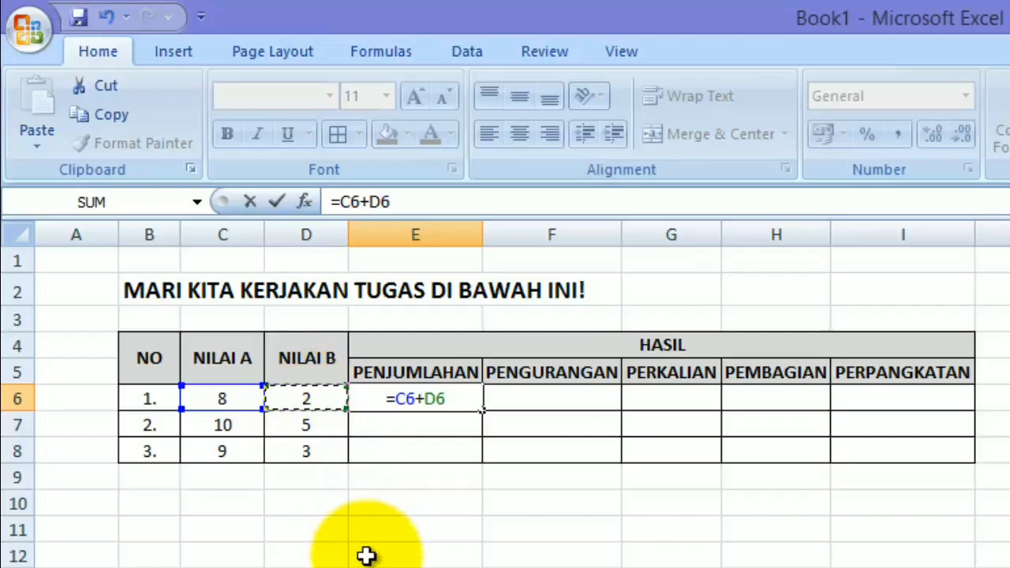
key(Return)
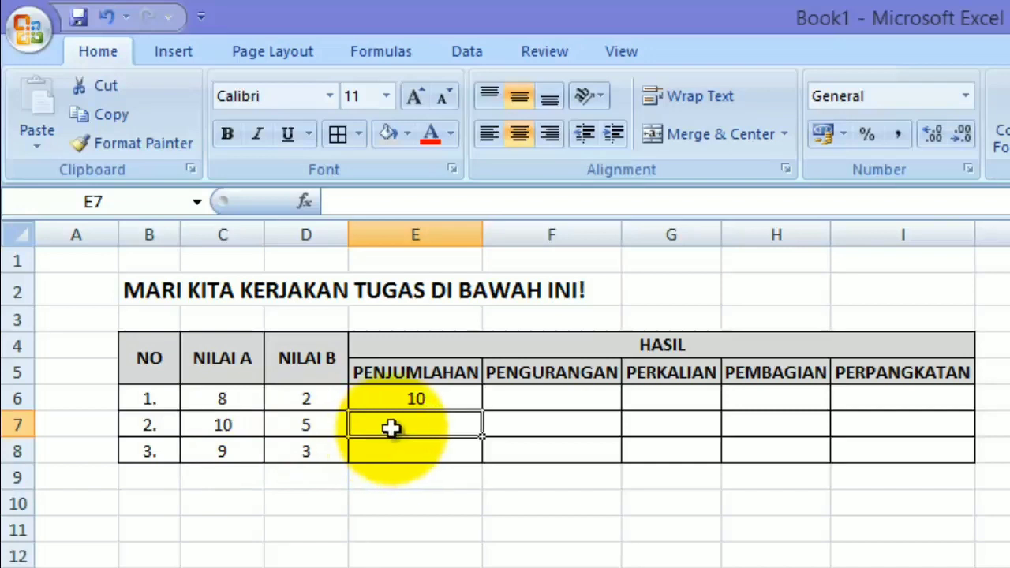
Fill the addition formula from E6 down to E8, giving 15 and 12
click(415, 398)
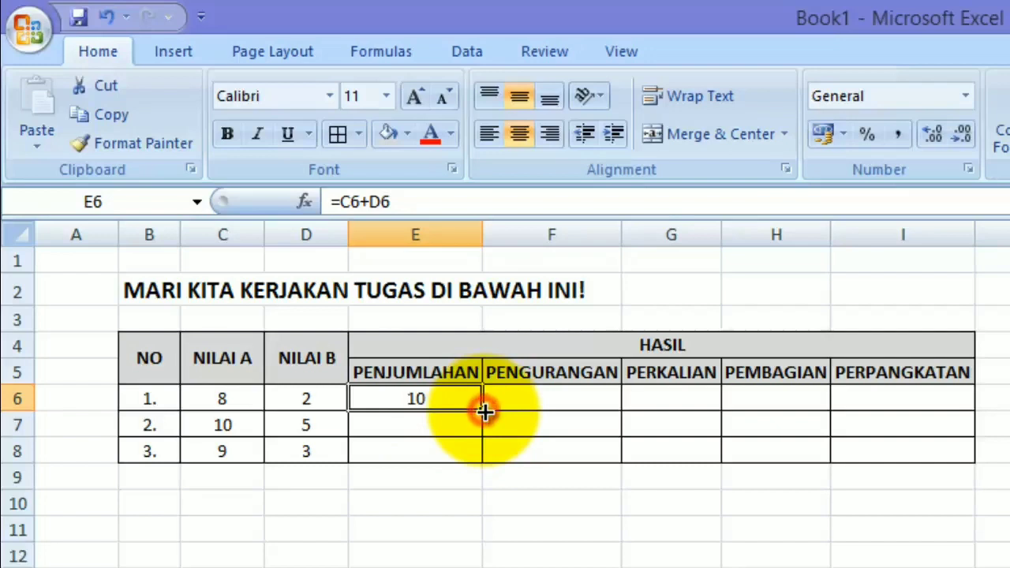
drag(483, 411, 481, 462)
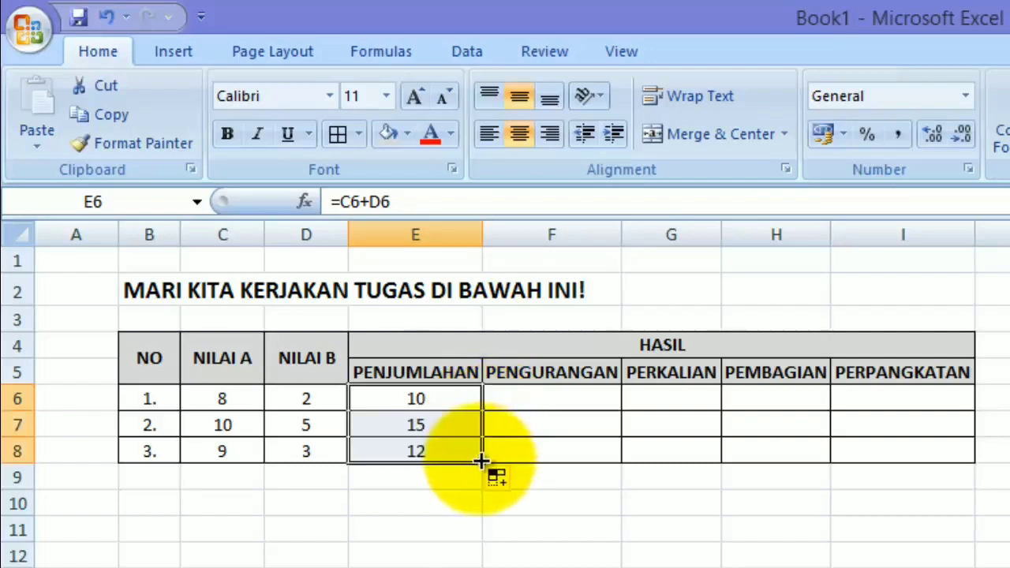
click(412, 470)
Check the copied sum formulas in E7 and E8 against their NILAI A and B values
click(416, 427)
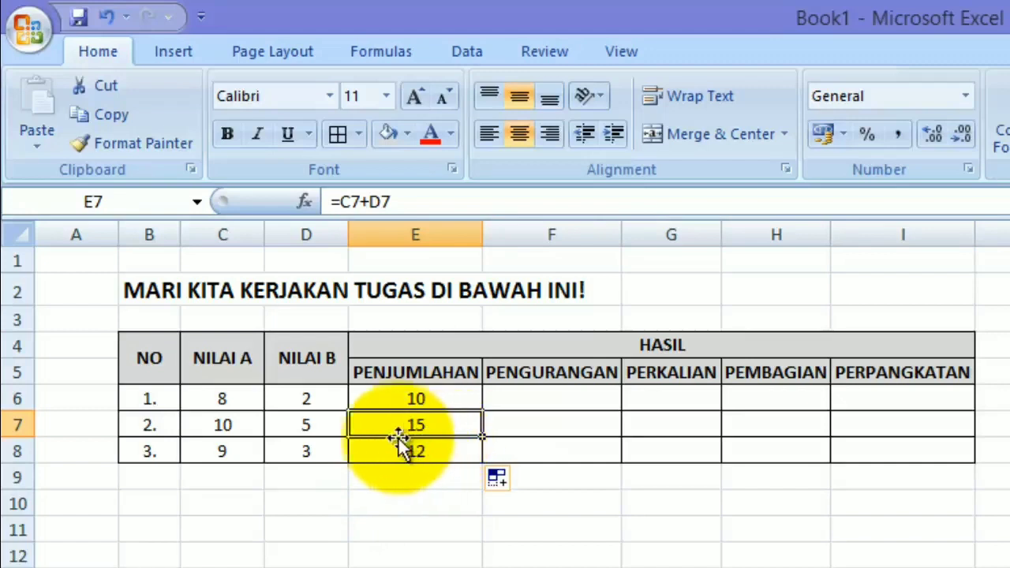
click(224, 428)
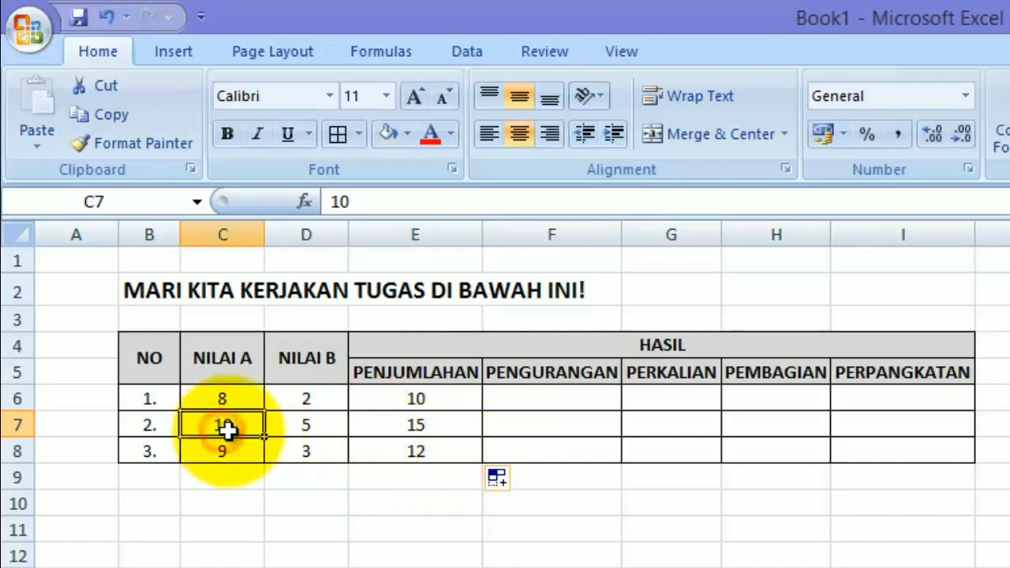
click(300, 423)
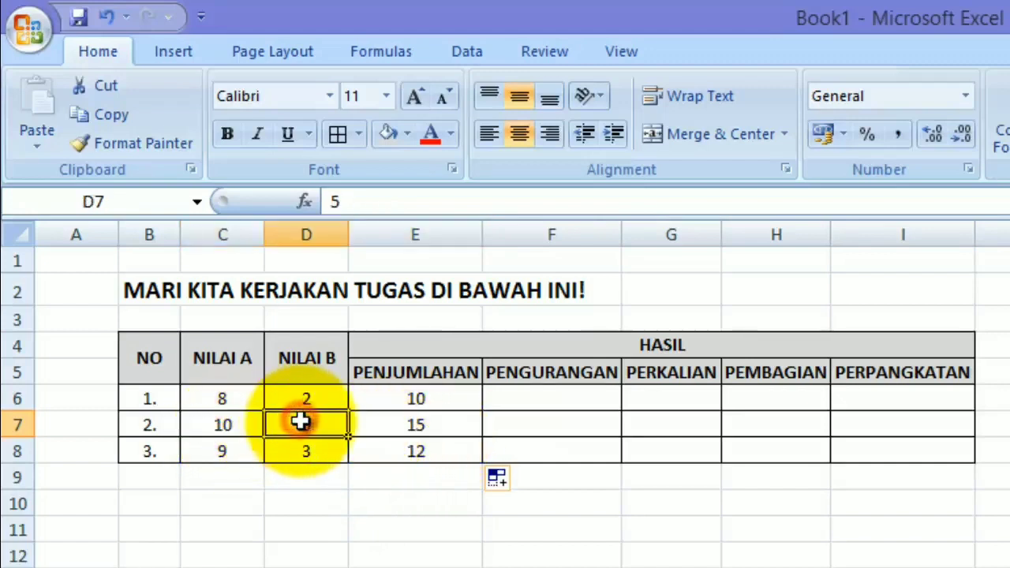
click(417, 429)
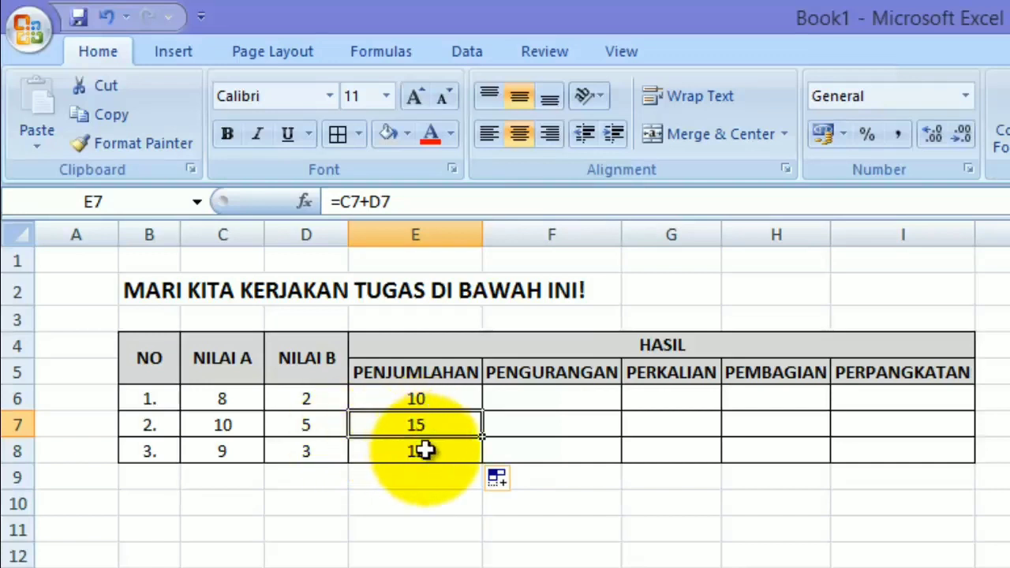
click(424, 450)
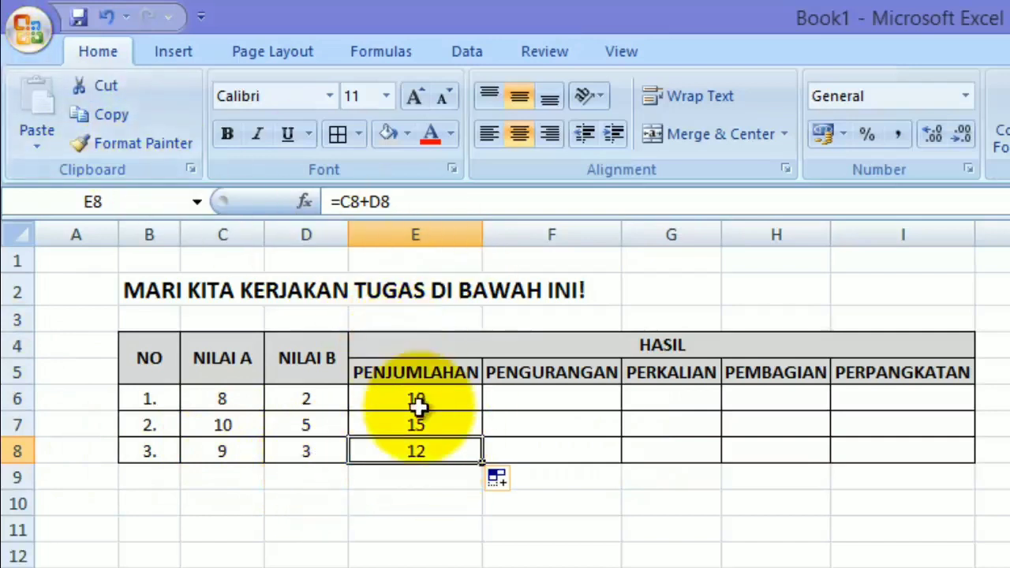
drag(422, 399, 421, 446)
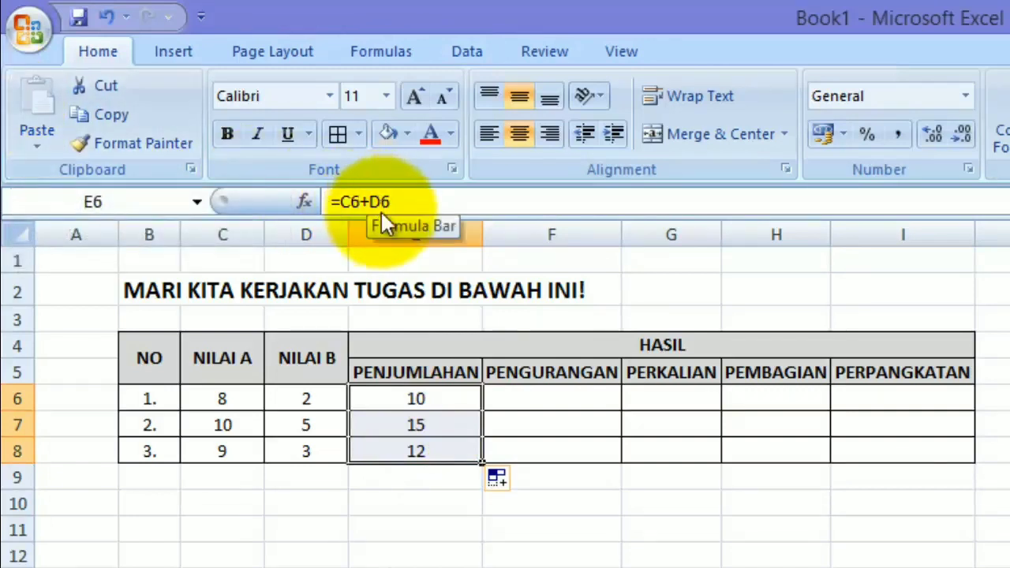
click(549, 396)
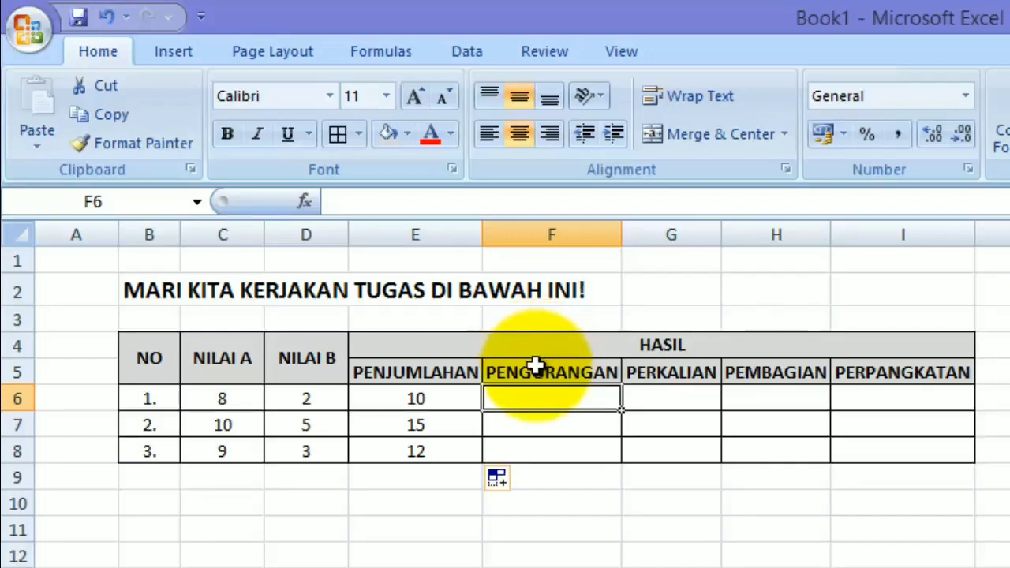
Enter =C6-D6 in F6 under PENGURANGAN, giving 6
text(=)
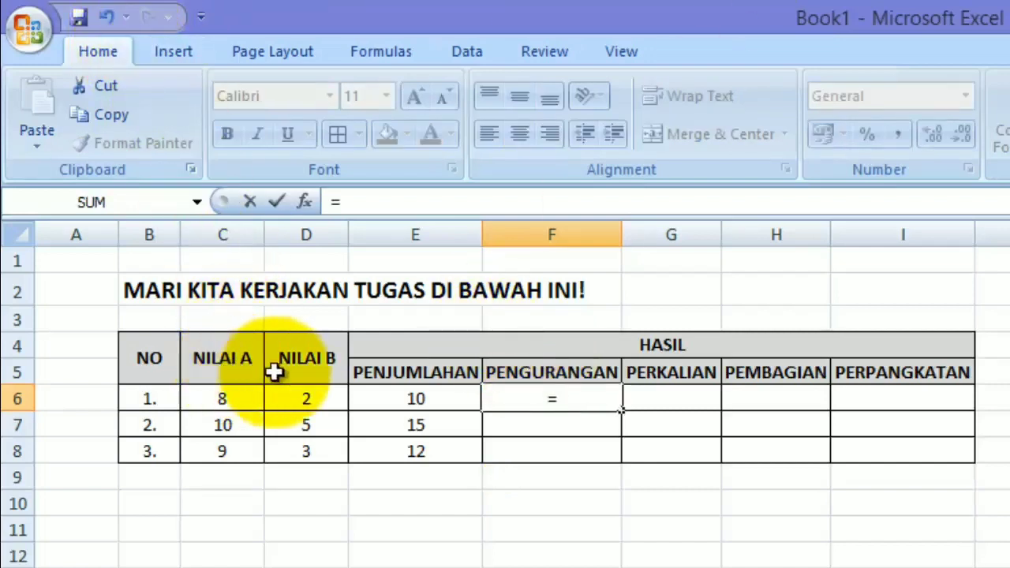
click(226, 403)
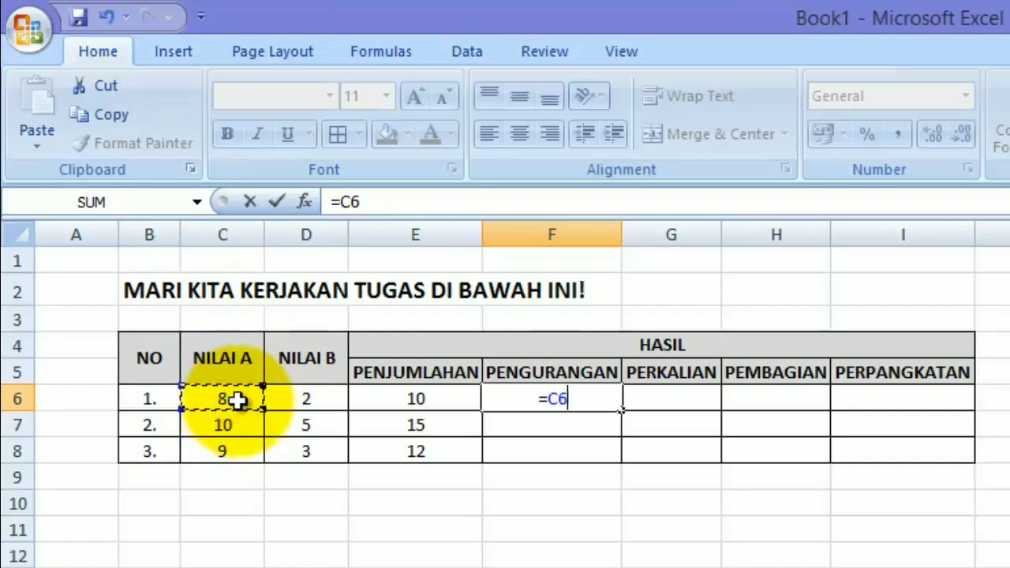
text(-)
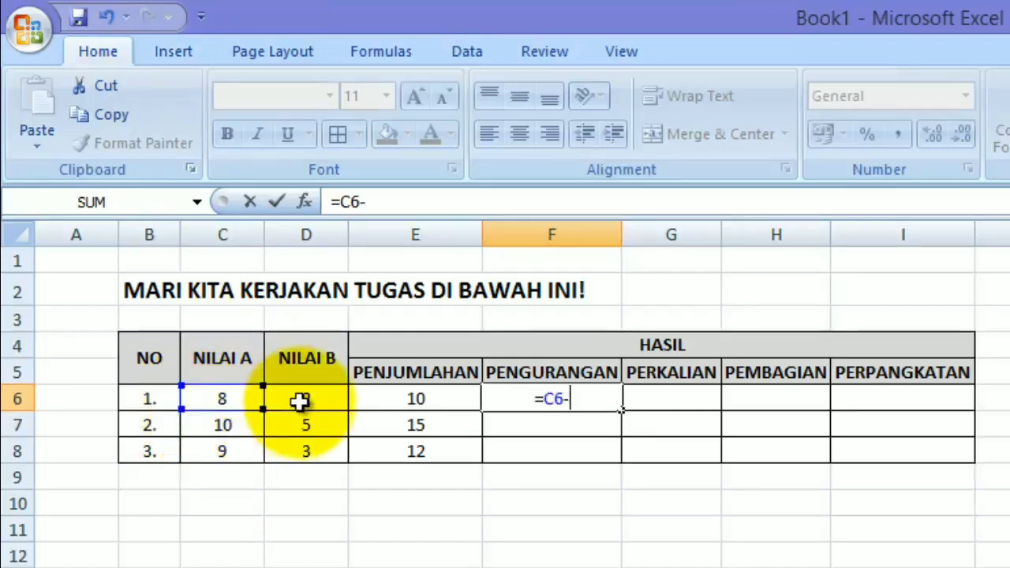
click(300, 403)
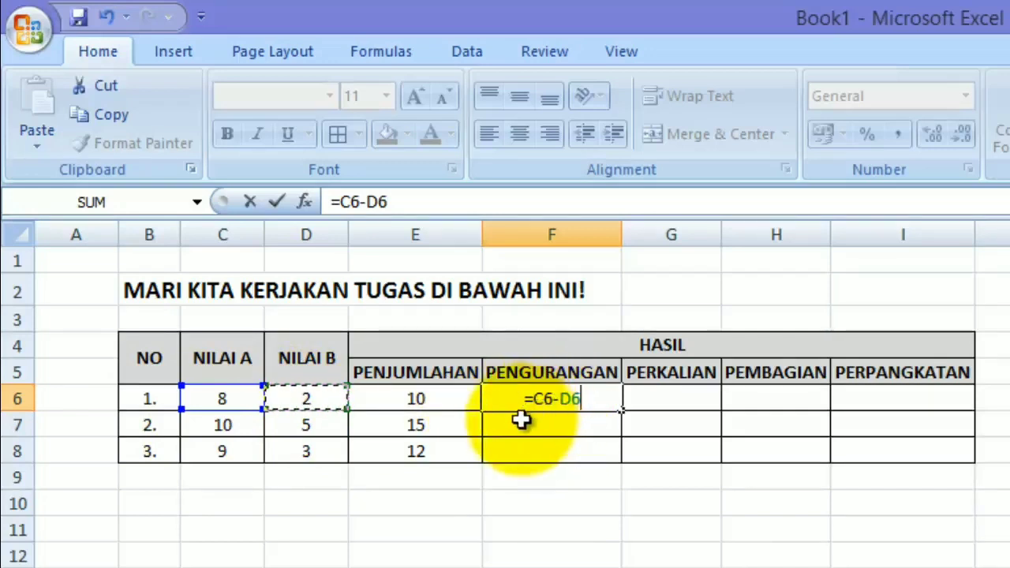
key(Return)
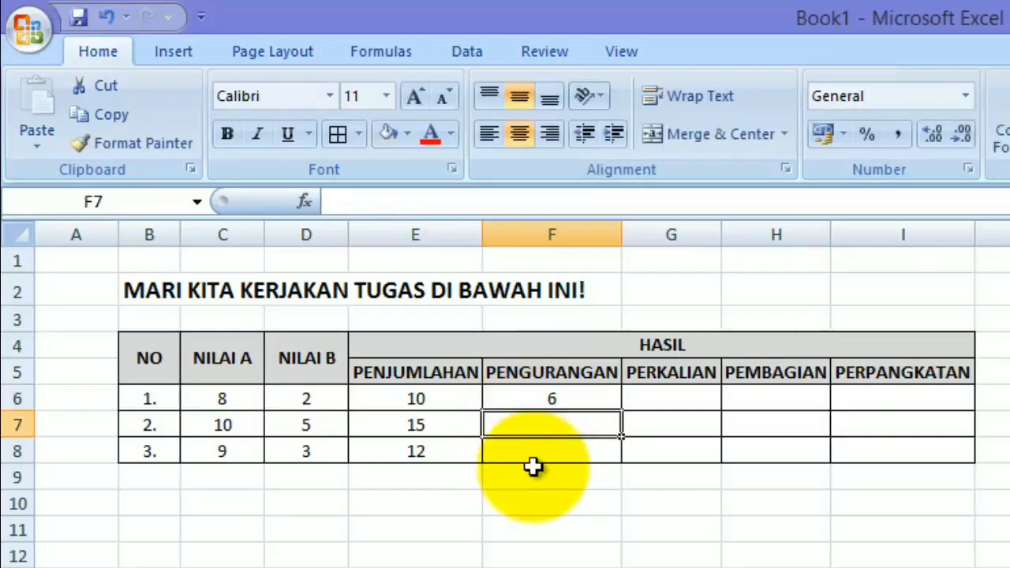
click(532, 395)
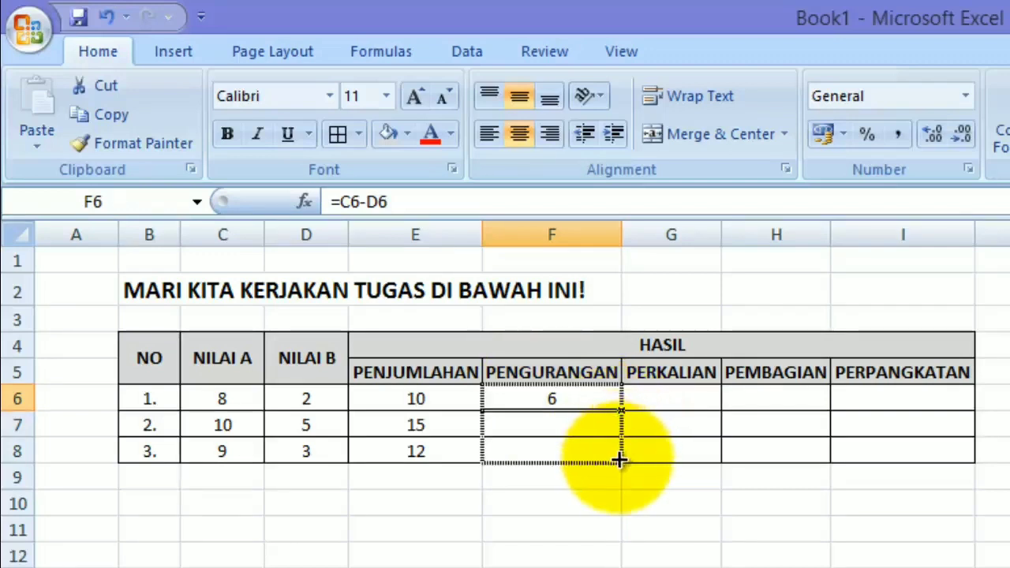
Copy the subtraction formula down to F8, showing 5 and 6, and verify F7 and F8
drag(624, 410, 623, 461)
click(575, 493)
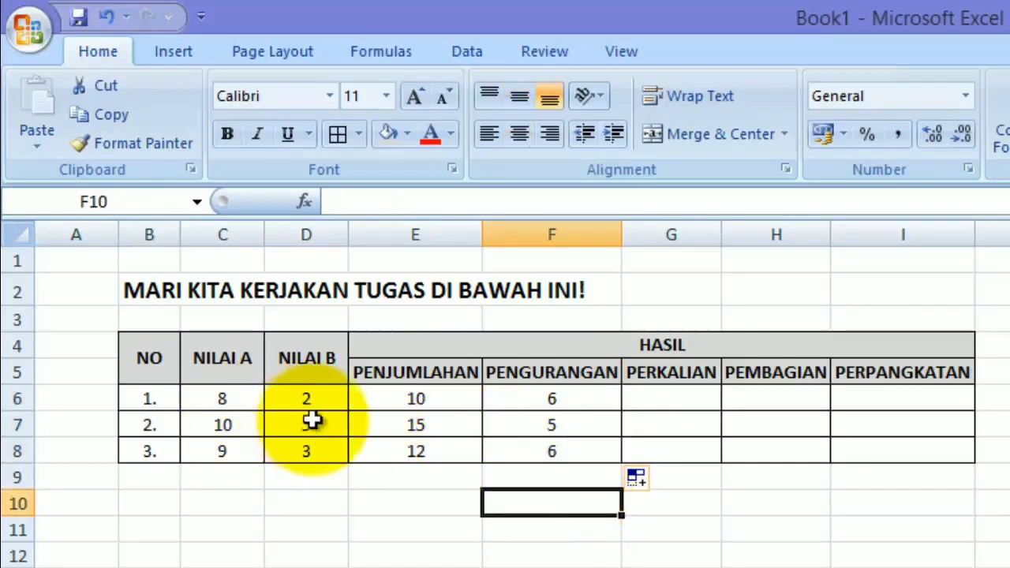
click(552, 424)
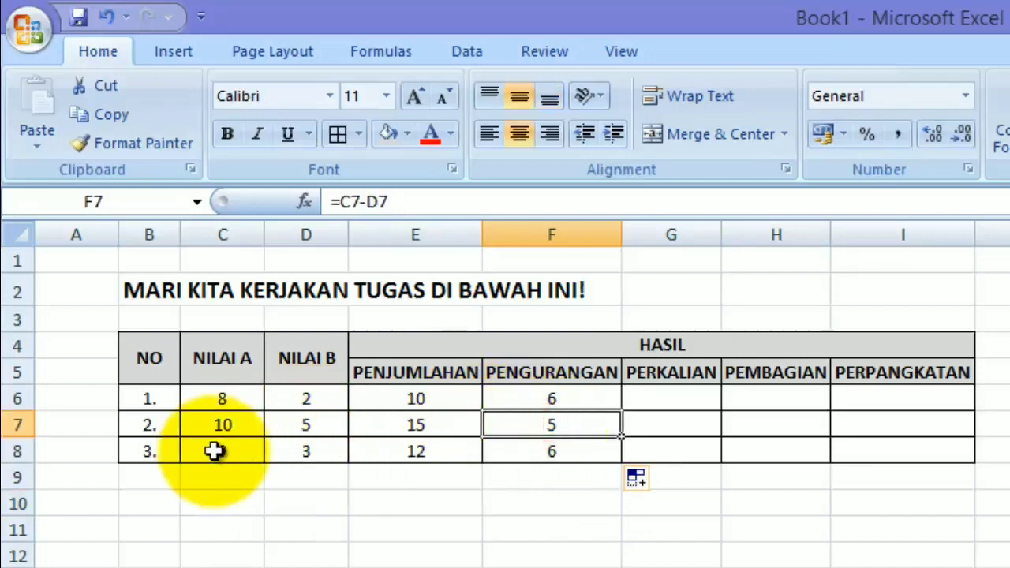
click(218, 449)
click(312, 450)
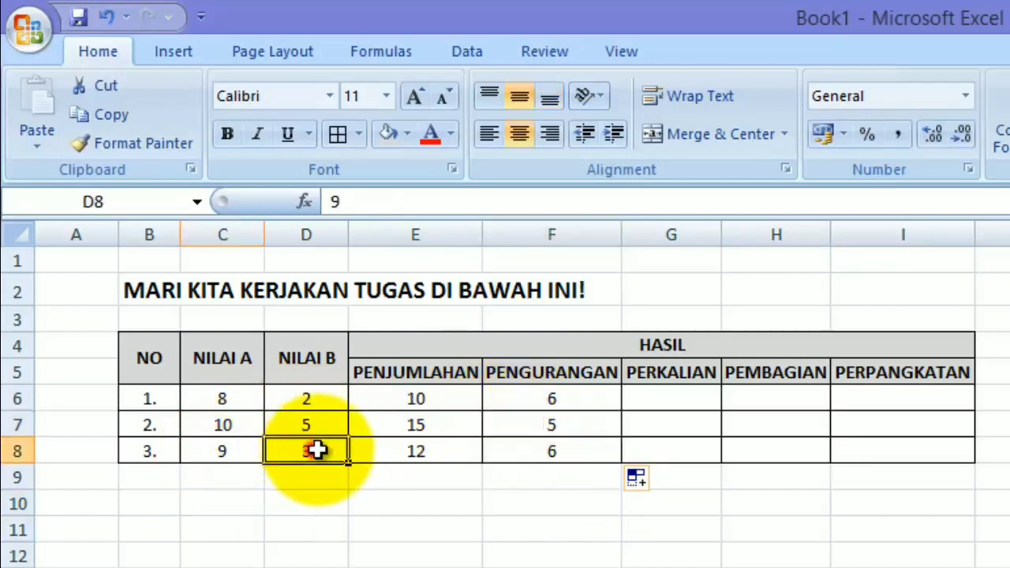
click(571, 449)
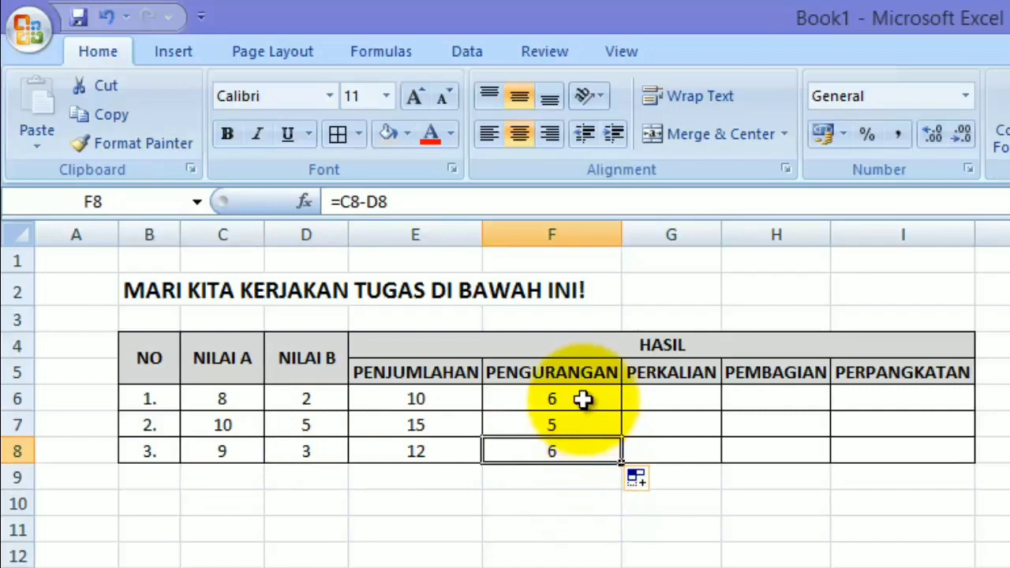
click(655, 400)
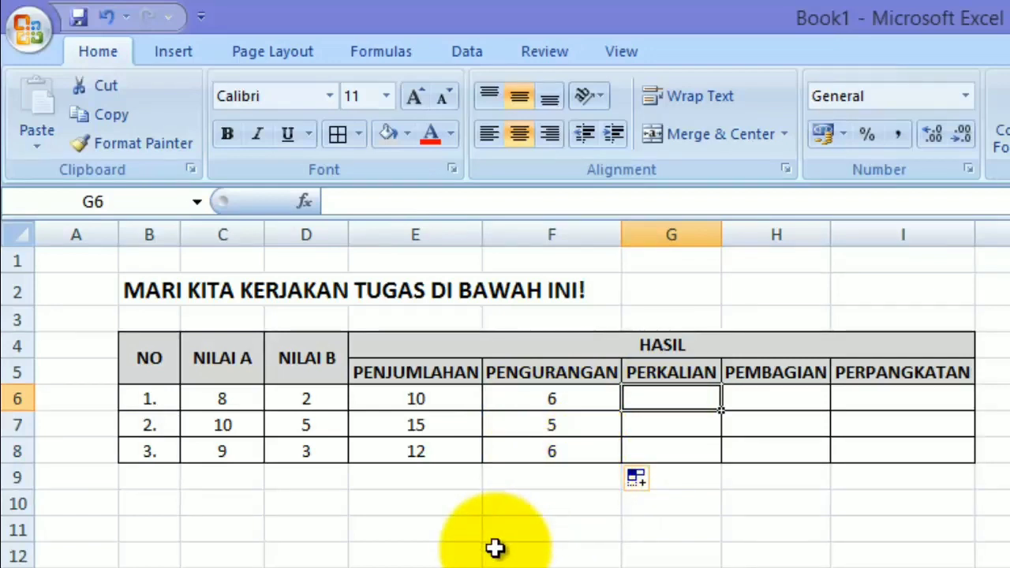
Enter =C6*D6 in G6 under PERKALIAN, giving 16, and check its operands
text(=)
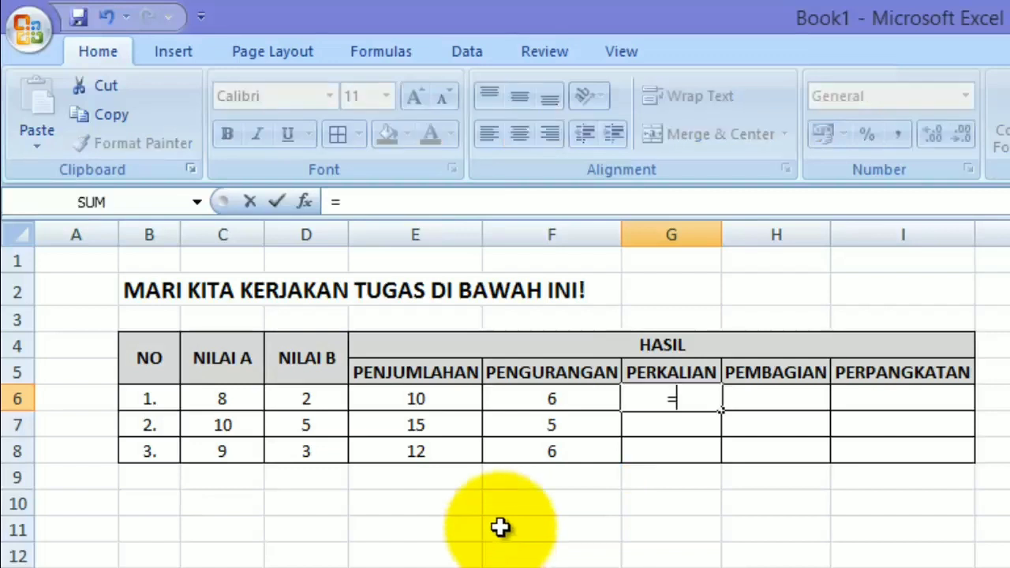
click(235, 401)
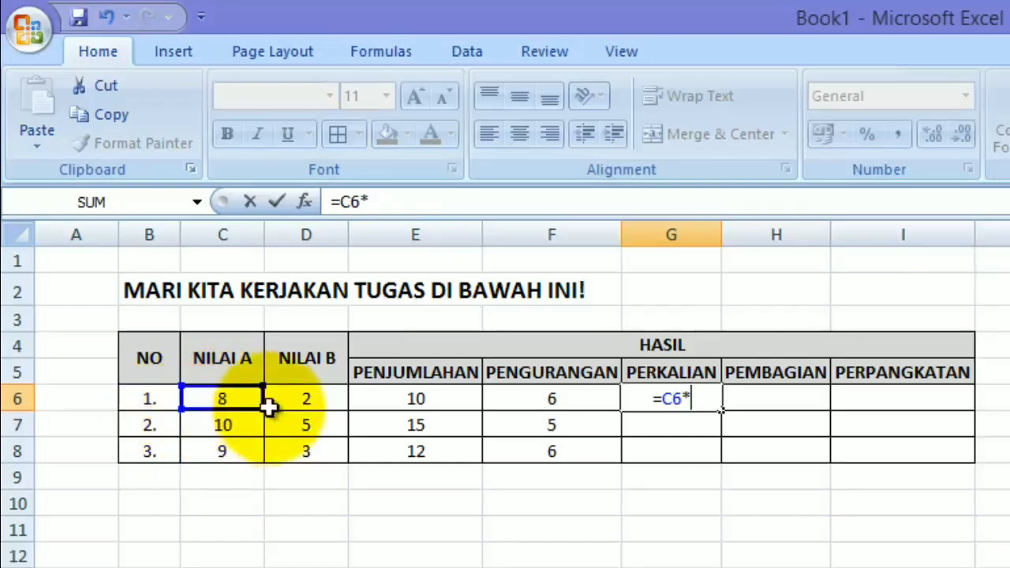
click(314, 384)
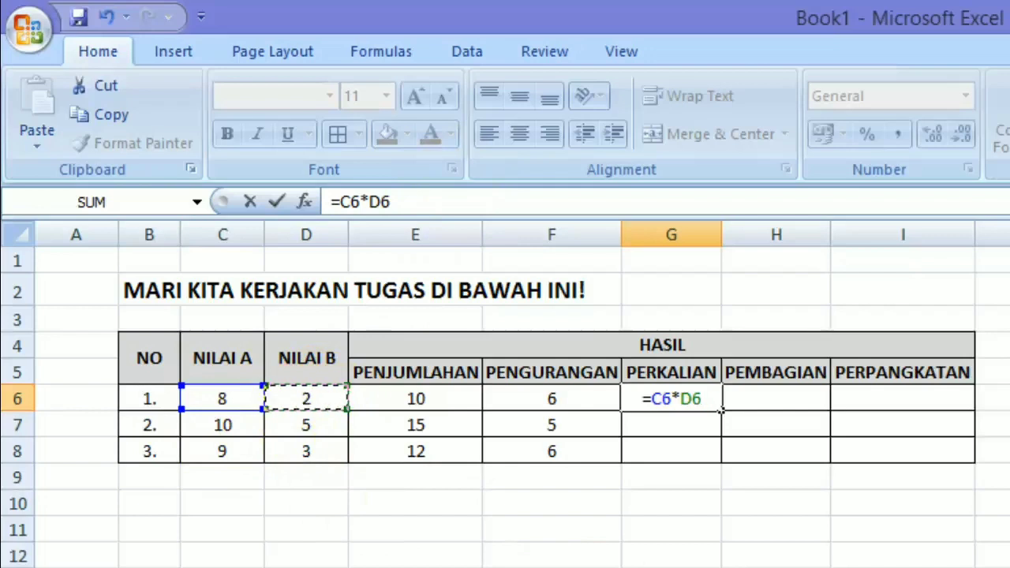
key(Return)
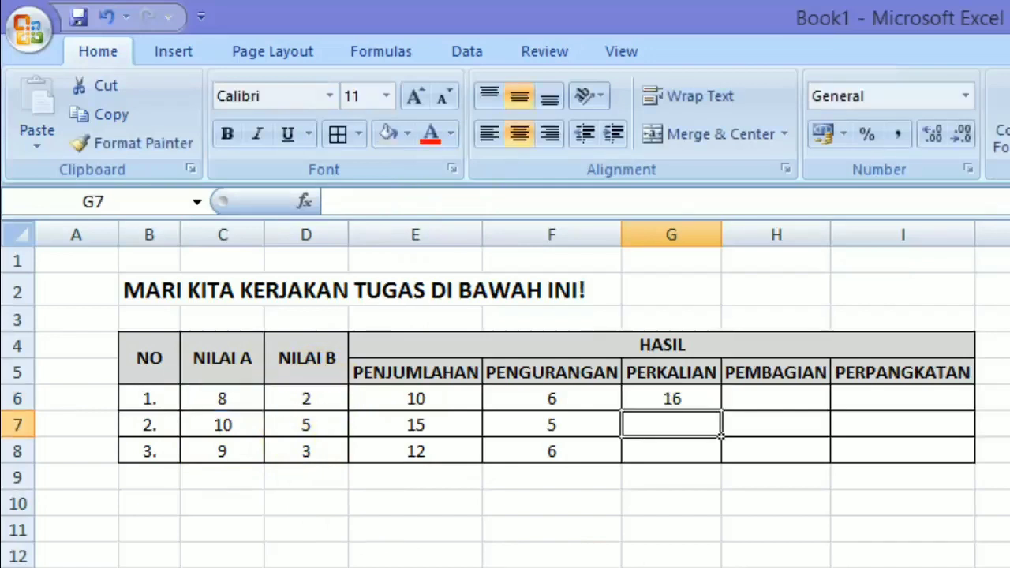
click(672, 402)
click(224, 399)
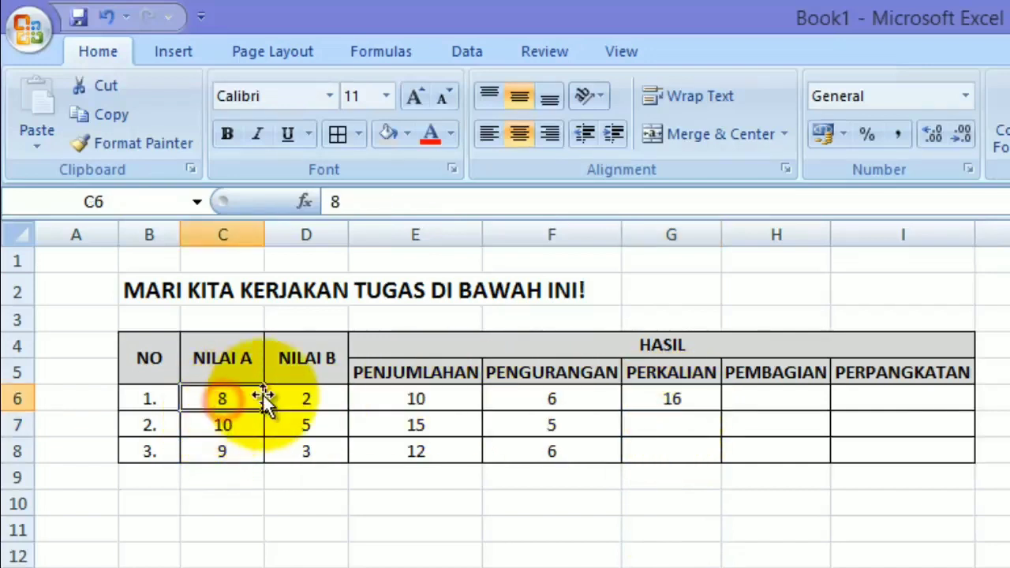
click(302, 397)
click(705, 402)
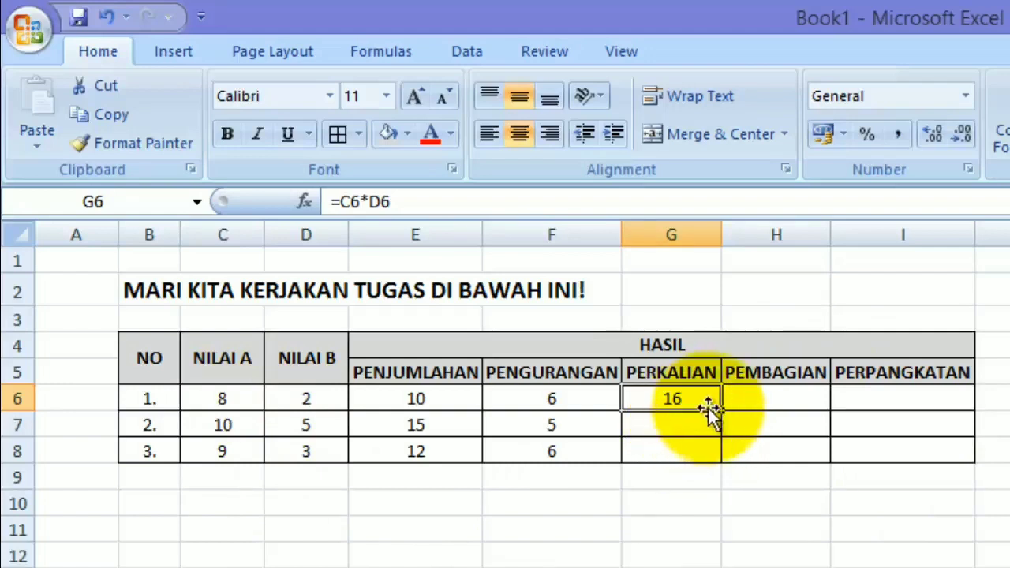
Copy the multiplication formula from G6 to G8, showing 50 and 27
drag(723, 410, 720, 456)
click(667, 475)
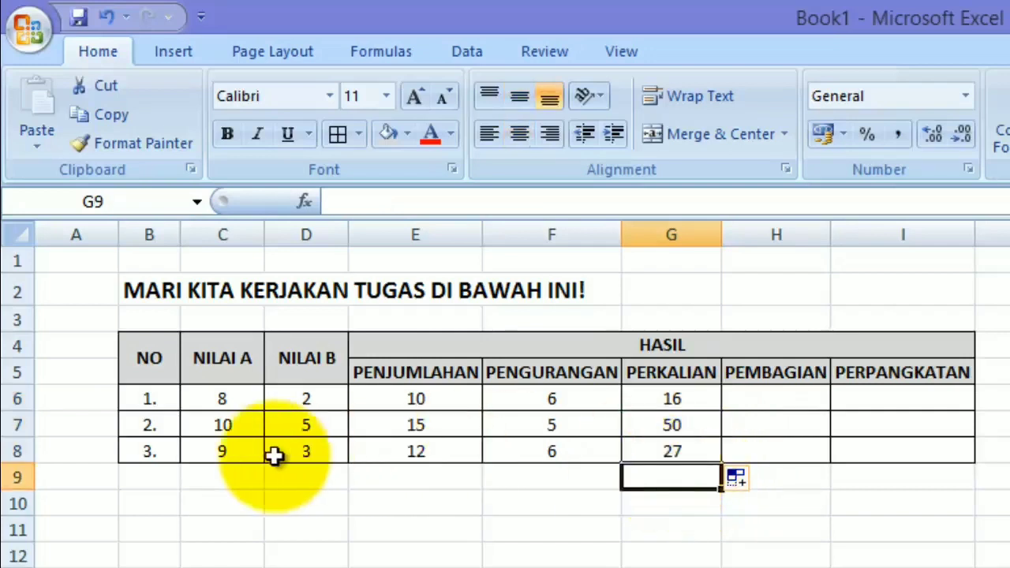
click(222, 424)
click(306, 424)
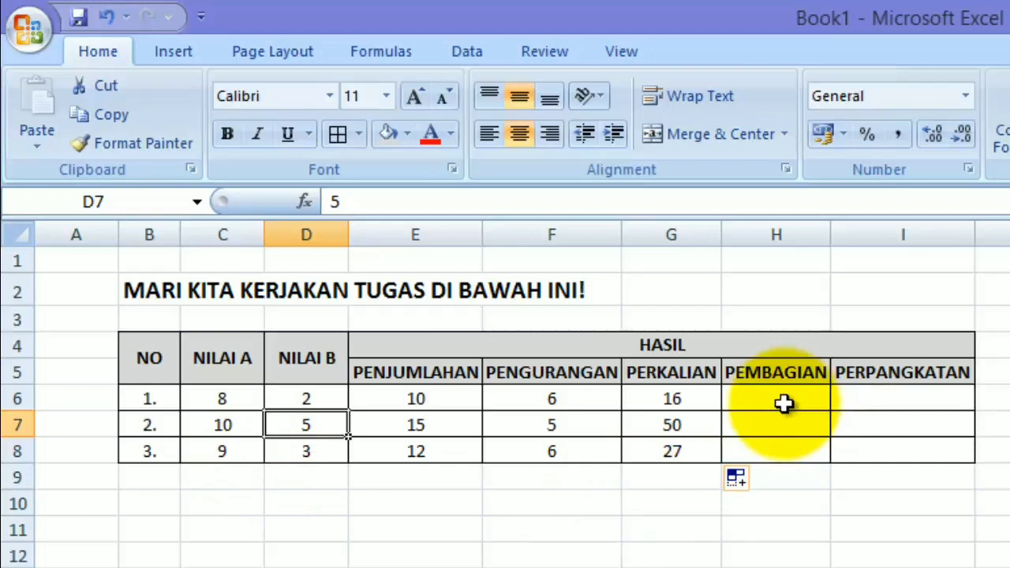
click(784, 404)
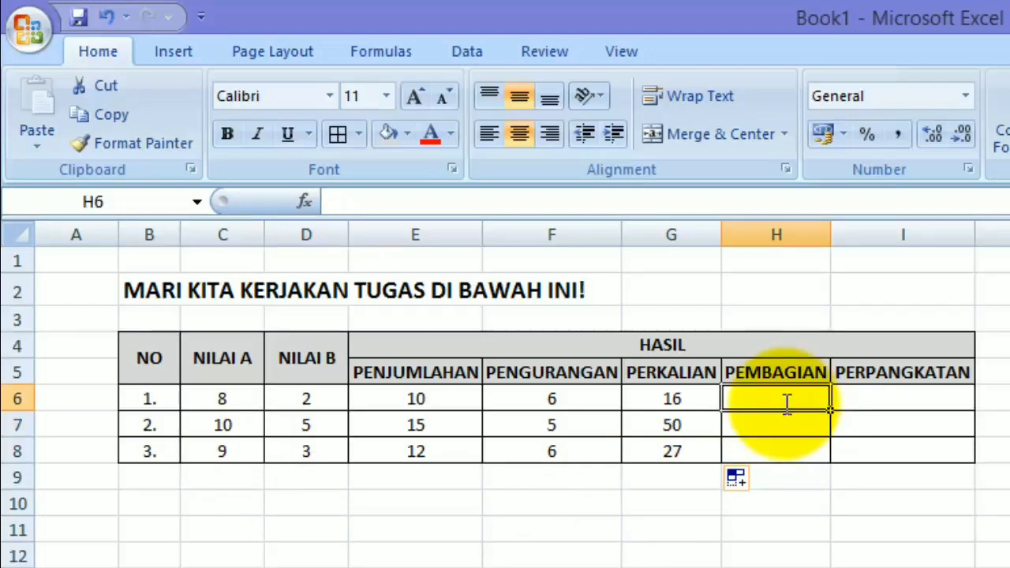
Enter =C6/D6 in H6 under PEMBAGIAN, giving 4
text(=)
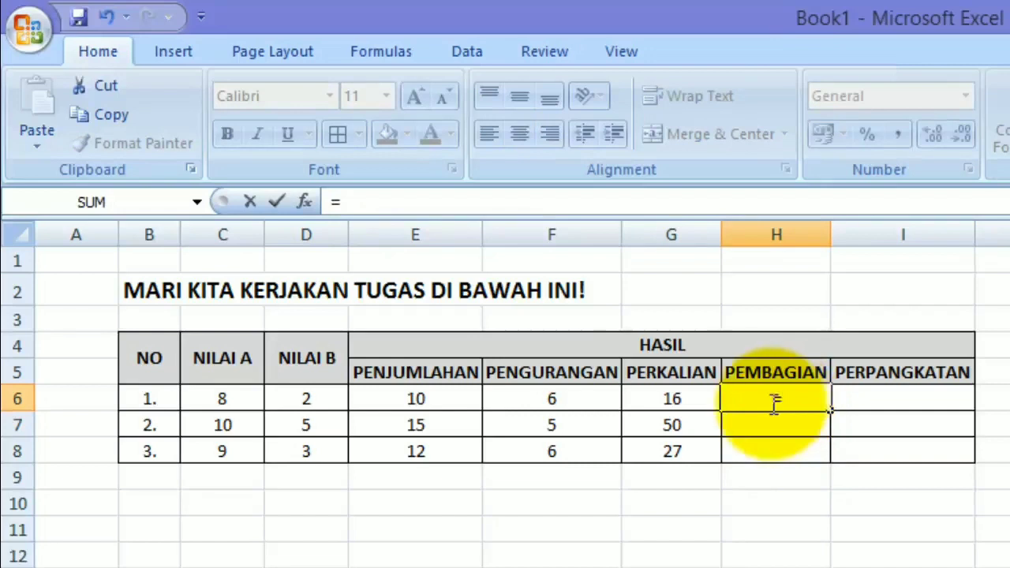
click(220, 403)
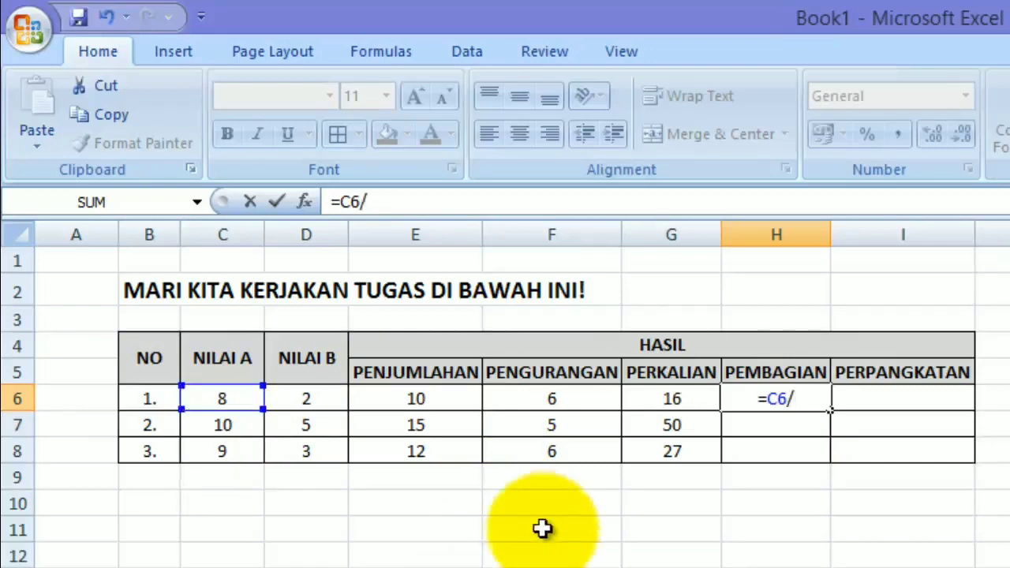
click(304, 401)
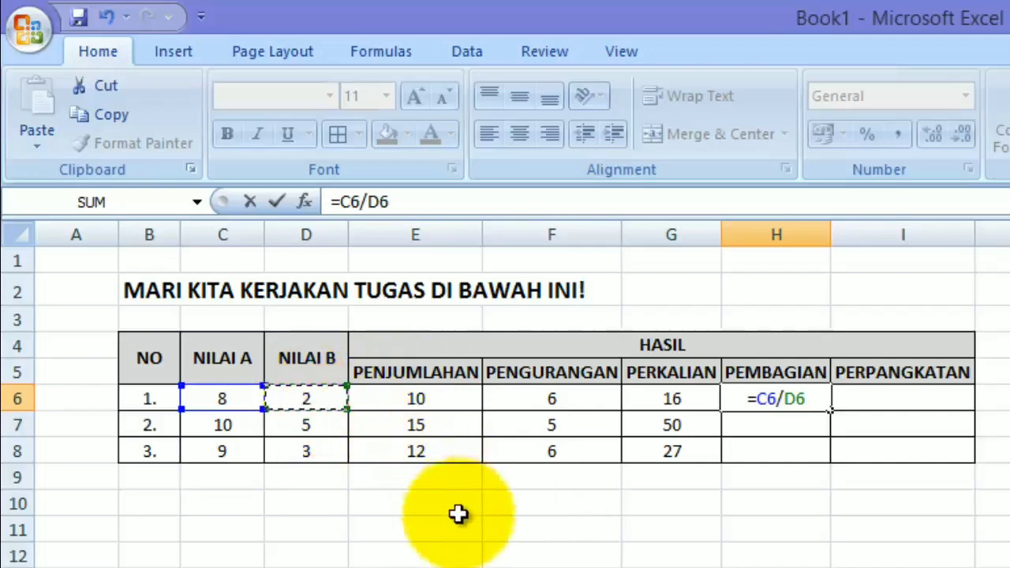
key(Return)
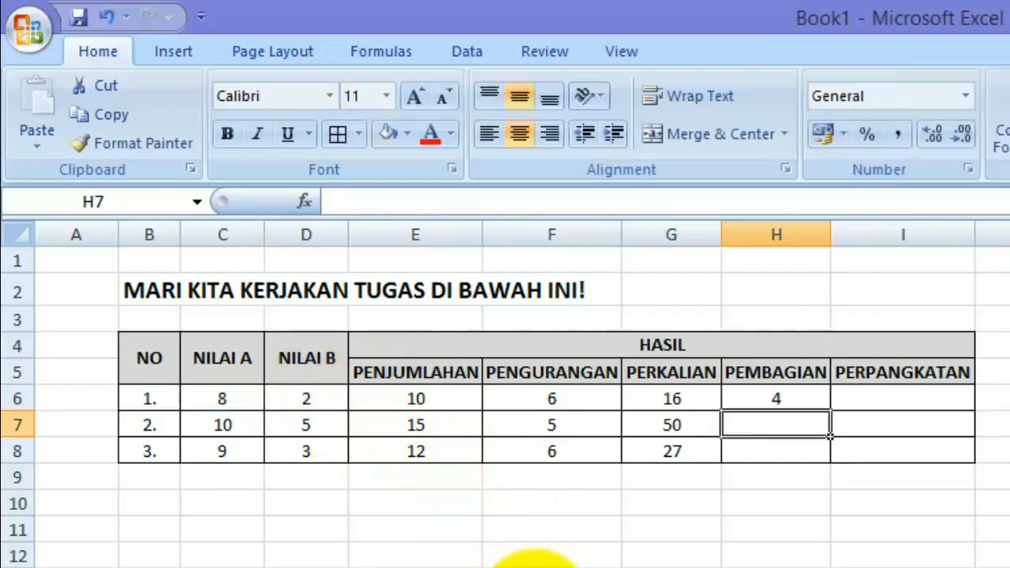
click(232, 400)
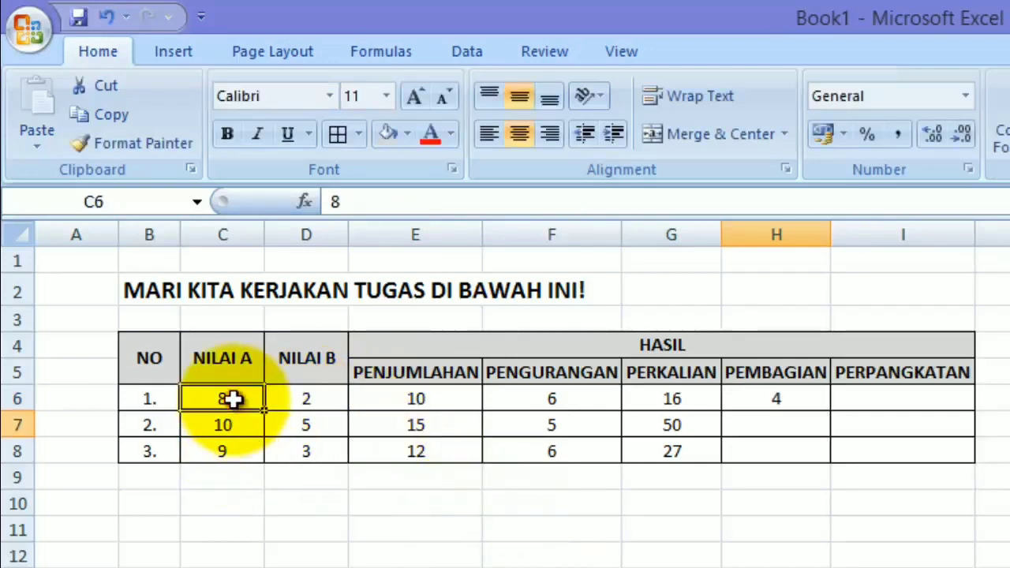
click(291, 398)
click(794, 397)
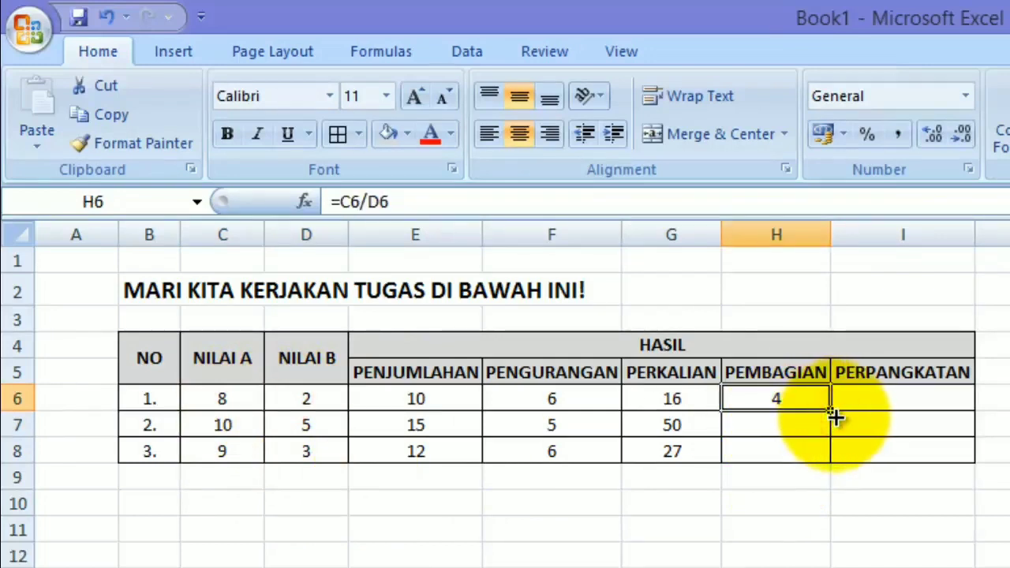
Copy the division formula down to H8, showing 2 and 3
drag(831, 412, 832, 456)
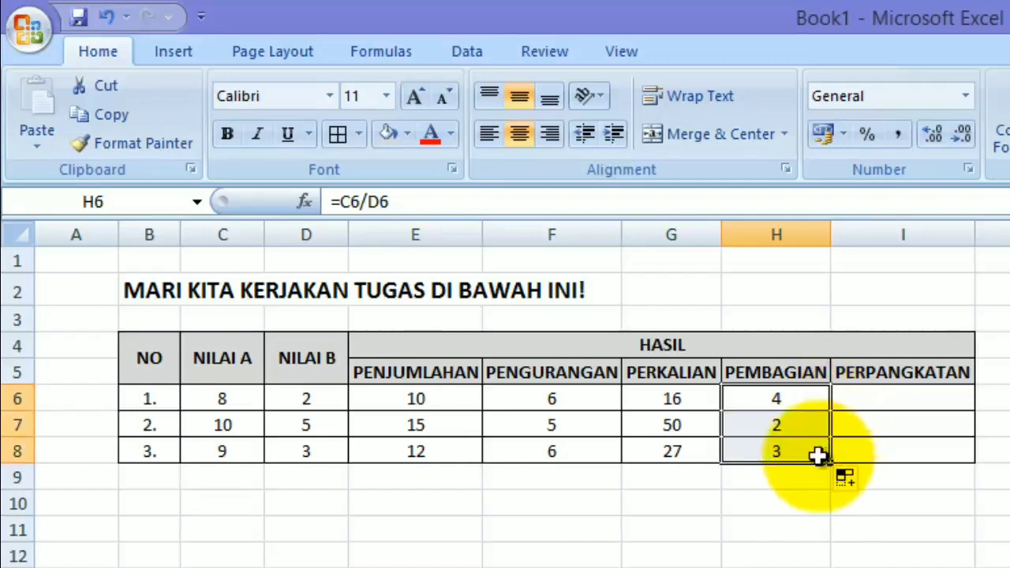
click(254, 427)
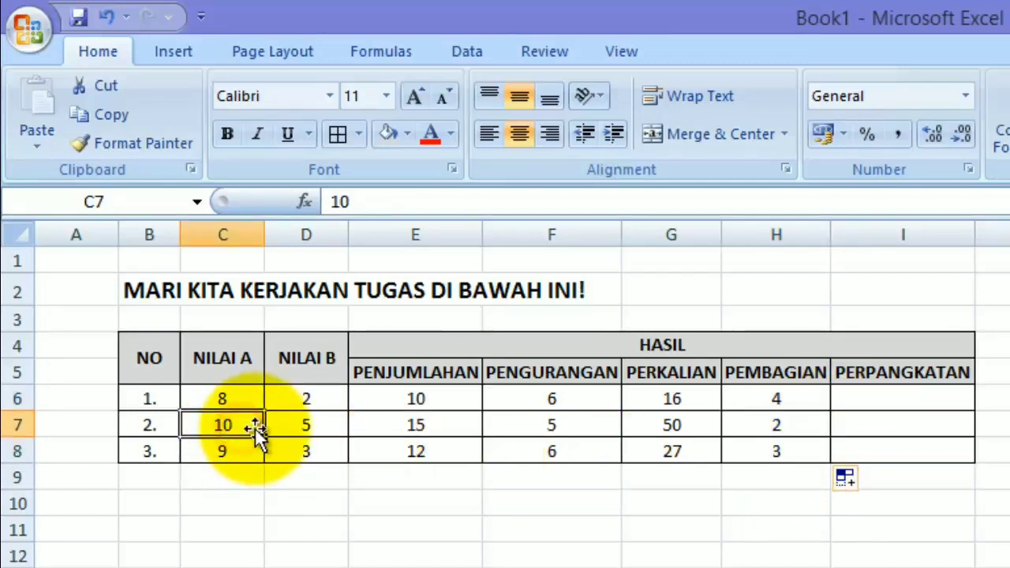
click(310, 426)
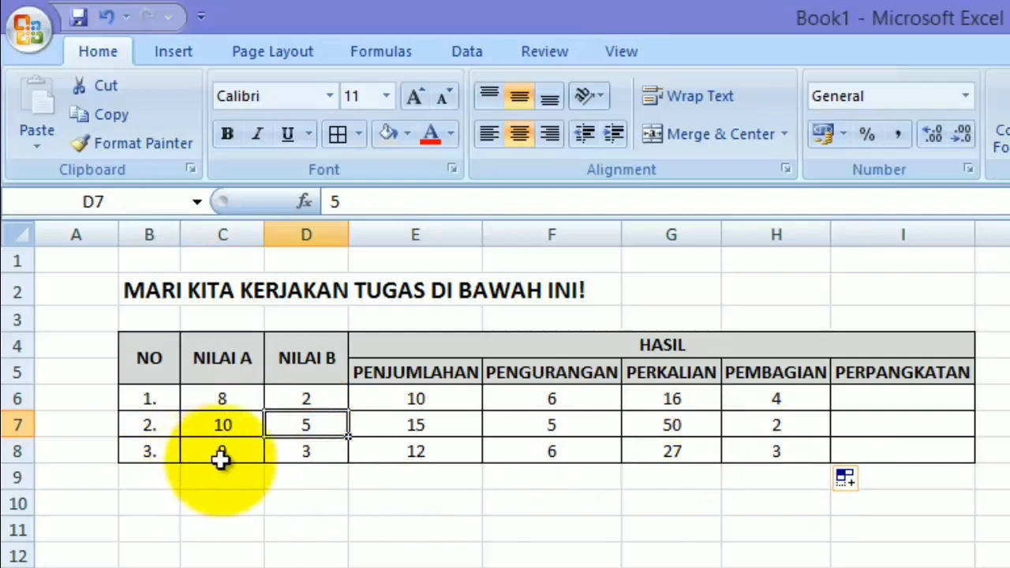
click(897, 396)
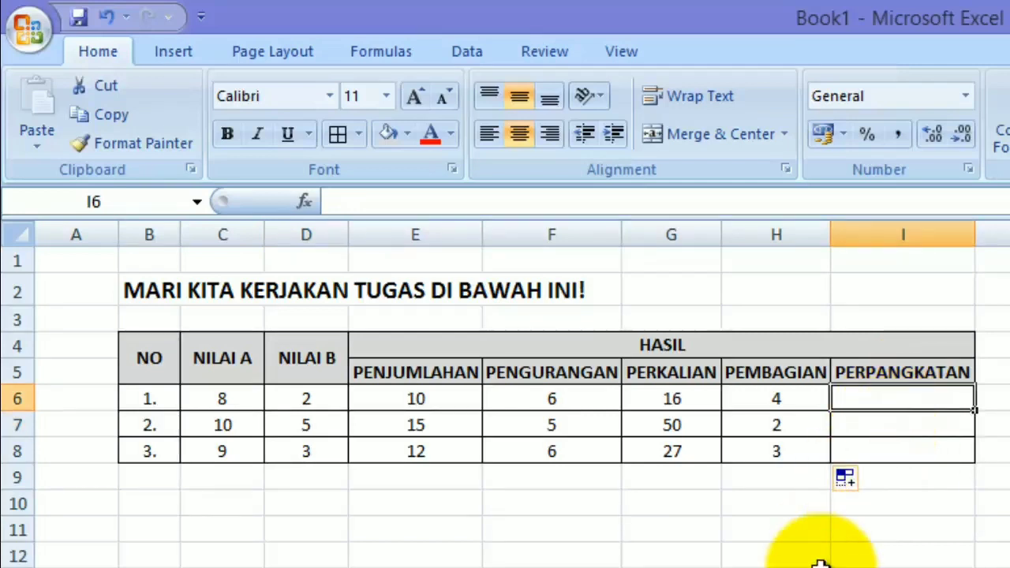
Enter =C6^D6 in I6 under PERPANGKATAN, giving 64
text(=)
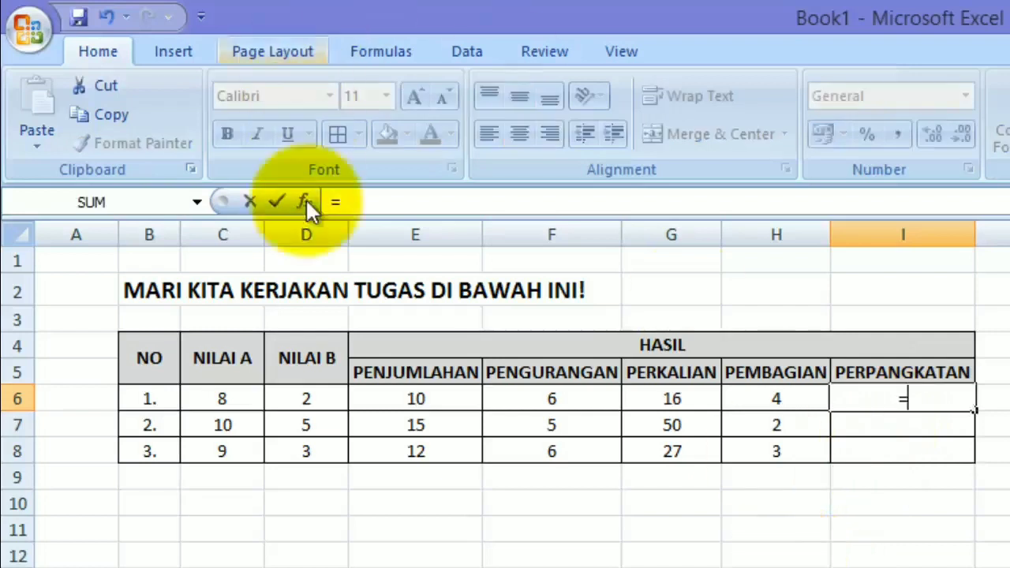
click(225, 401)
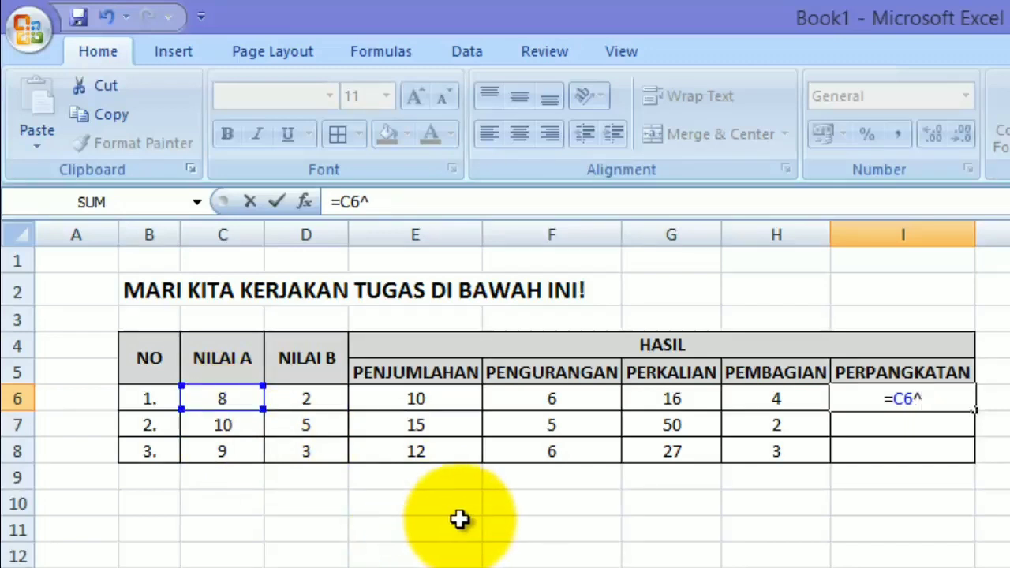
click(319, 401)
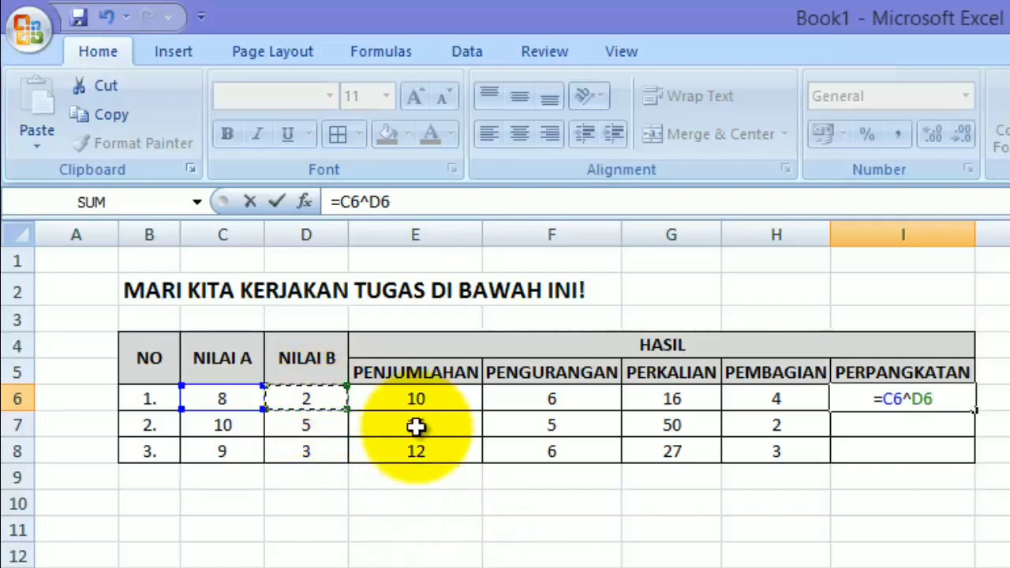
key(Return)
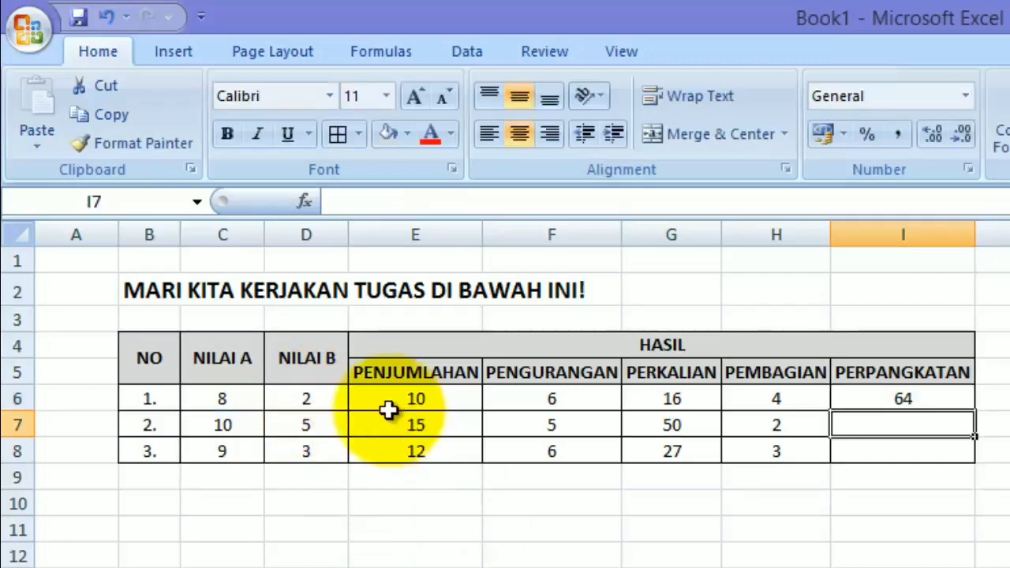
click(923, 402)
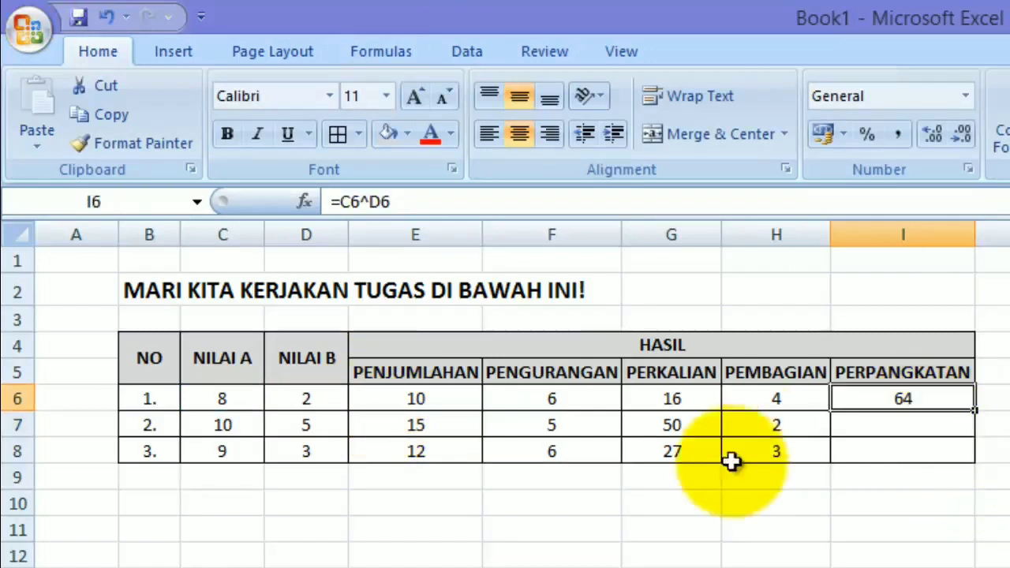
click(237, 397)
click(324, 397)
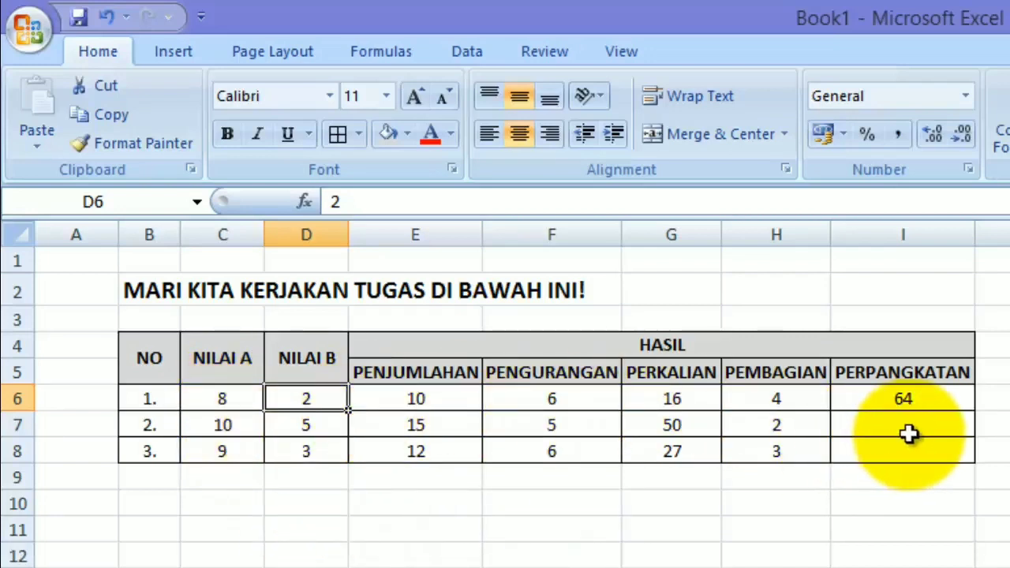
Copy the power formula from I6 to I8, showing 100000 and 729
click(908, 400)
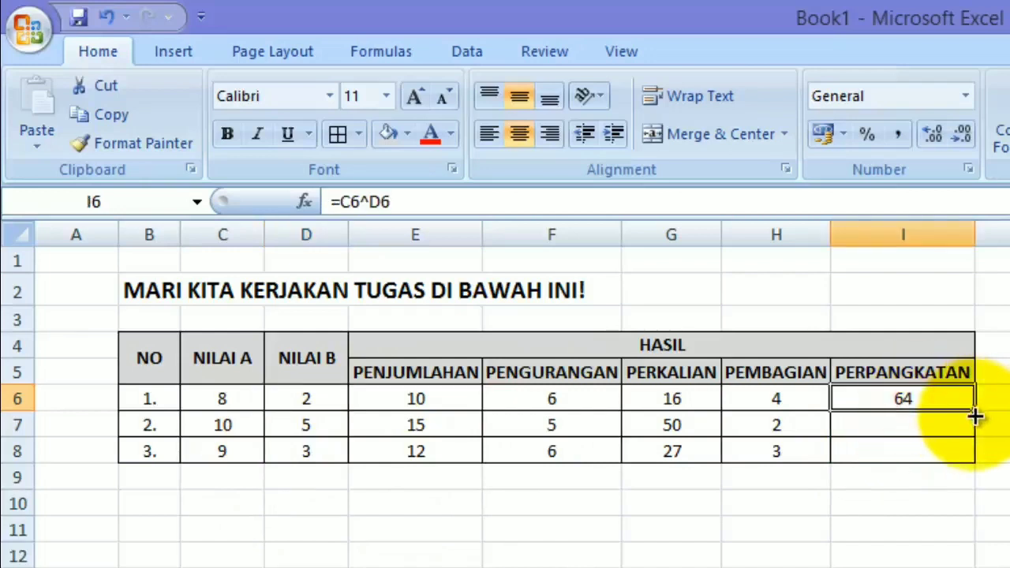
drag(977, 413, 975, 466)
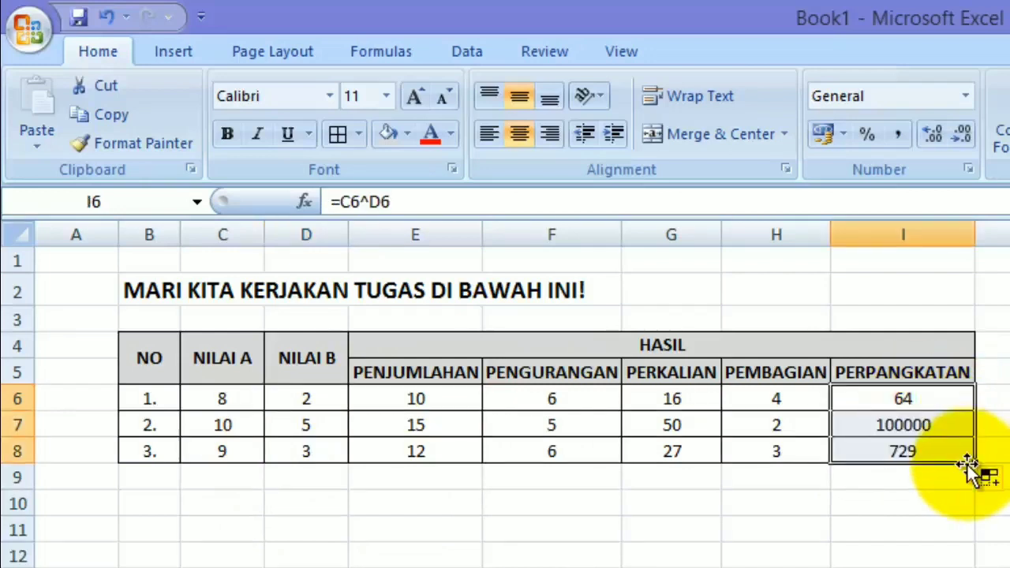
click(913, 424)
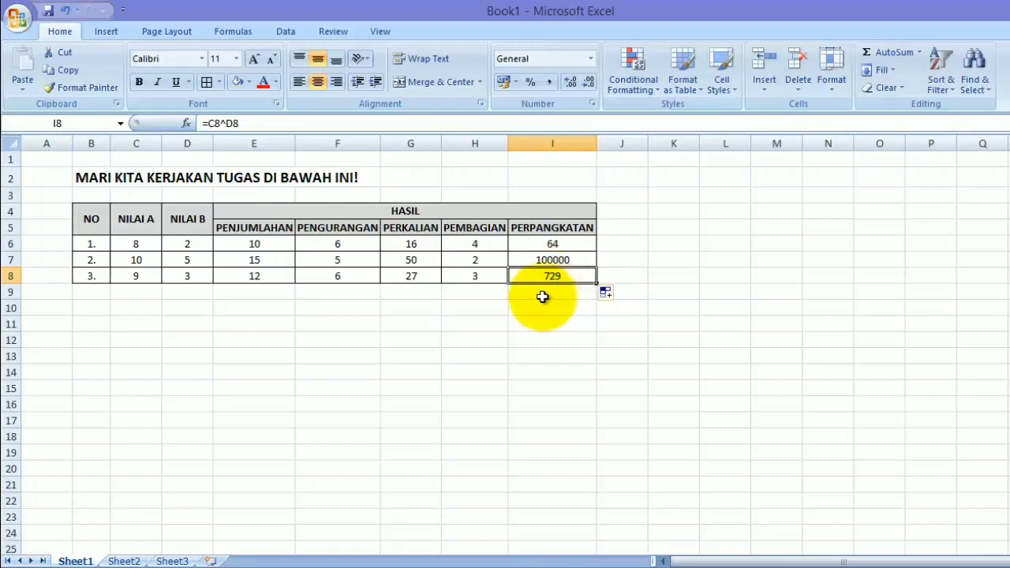
click(134, 275)
click(179, 273)
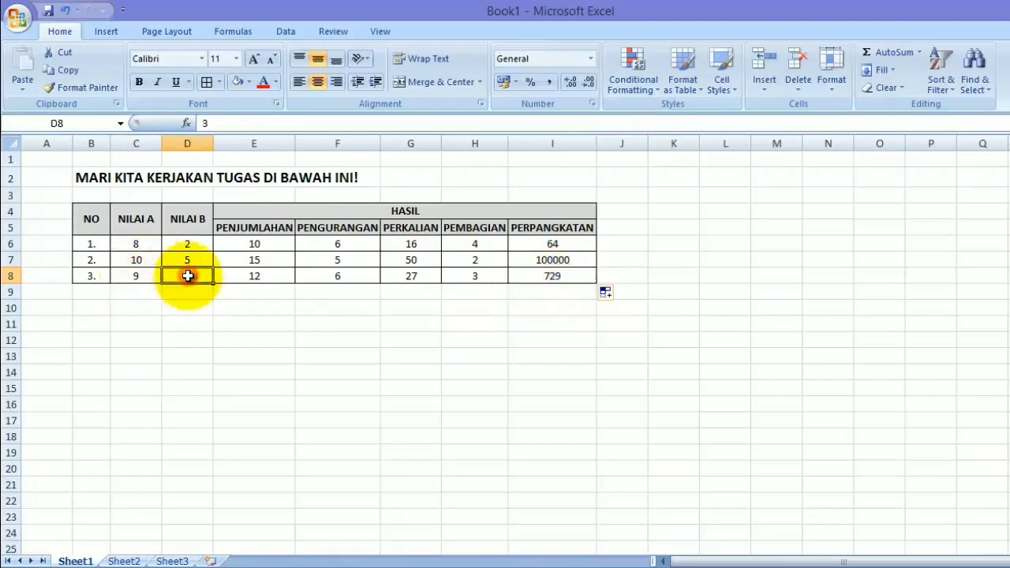
click(549, 283)
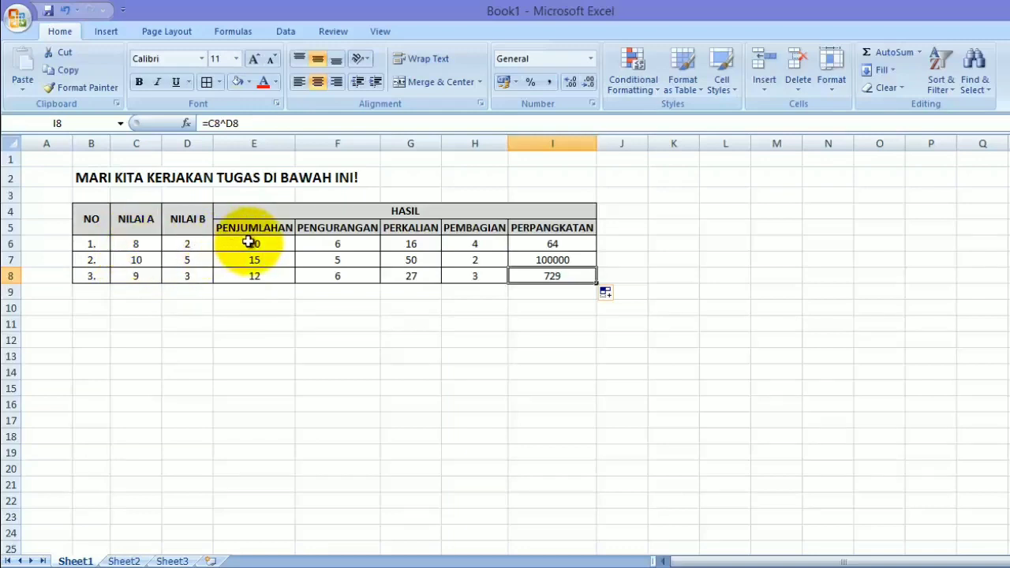
drag(255, 245, 266, 276)
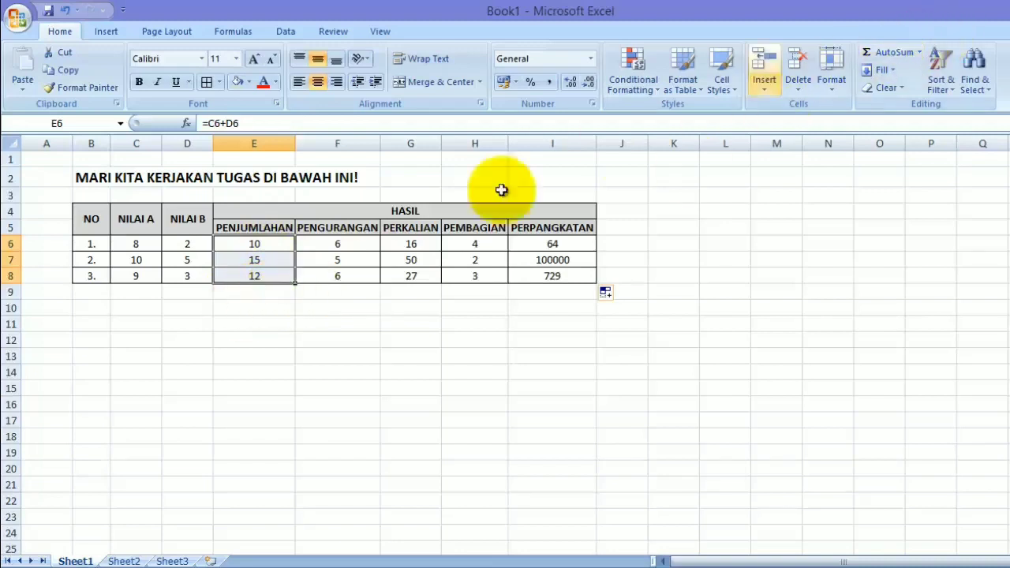
Type the label TOTAL in cell B9
click(263, 310)
drag(254, 243, 254, 276)
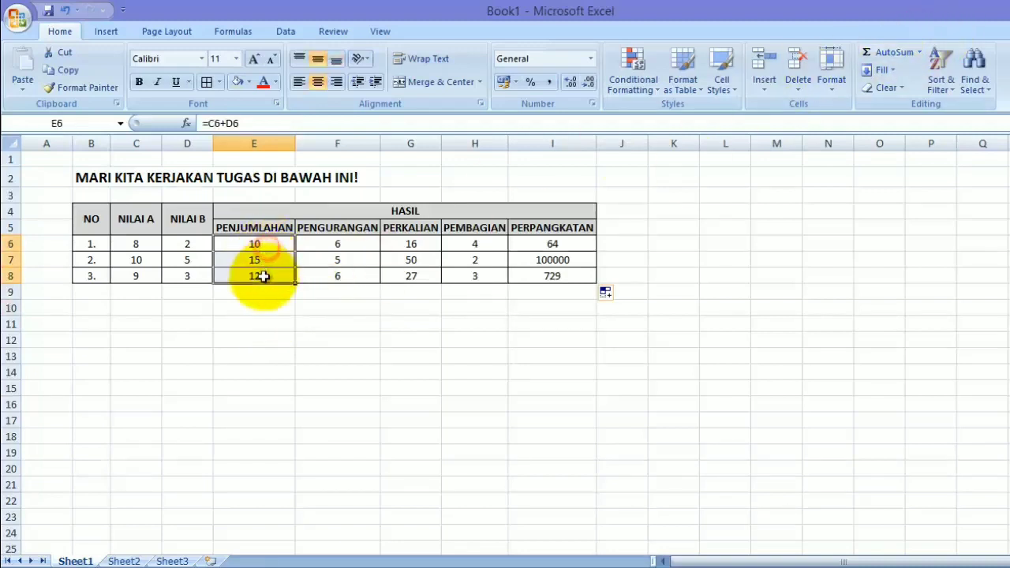
click(252, 291)
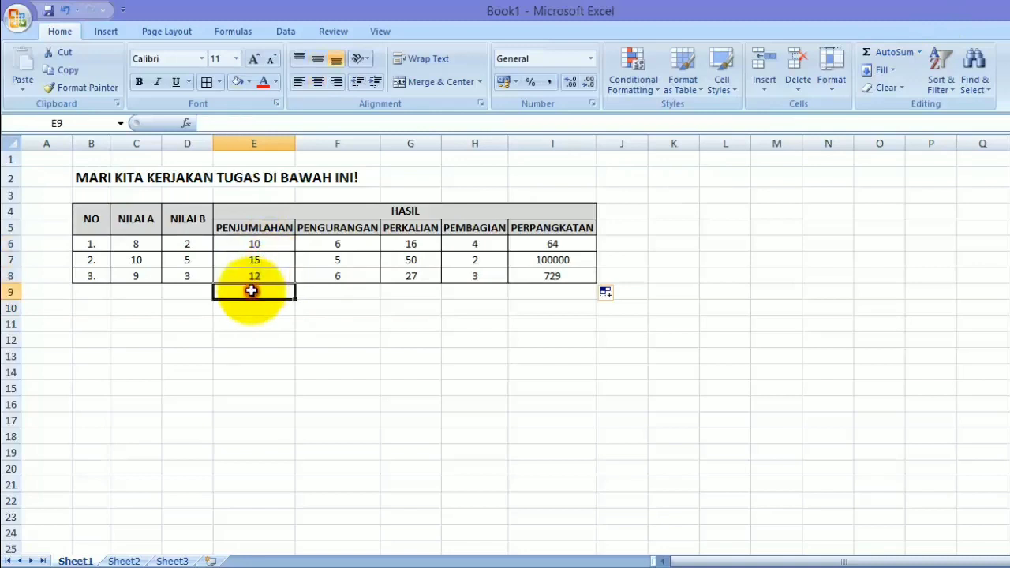
click(105, 289)
text(TOTAL)
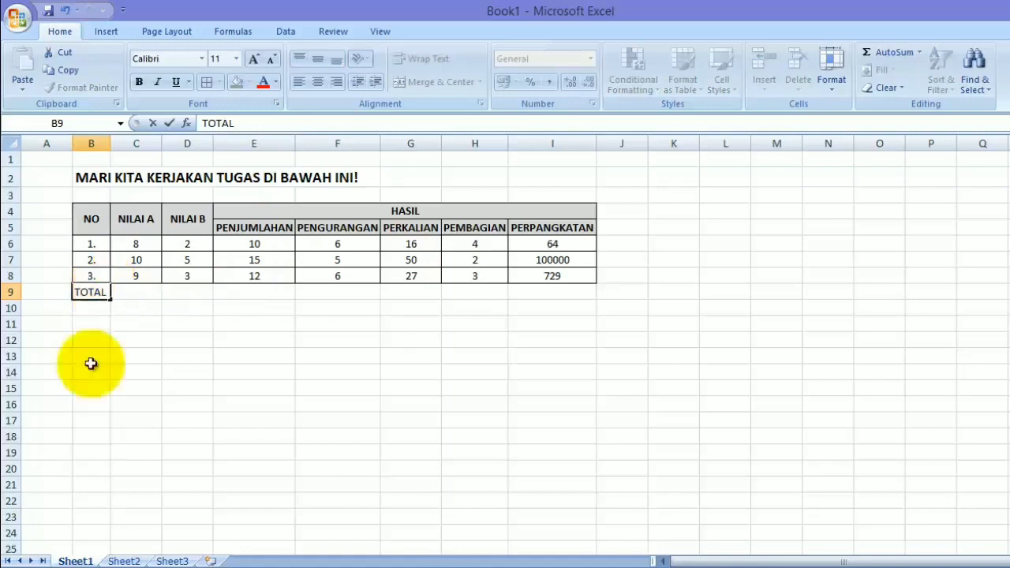
click(101, 306)
Apply All Borders to row 9 from B9 to I9
drag(95, 292, 514, 286)
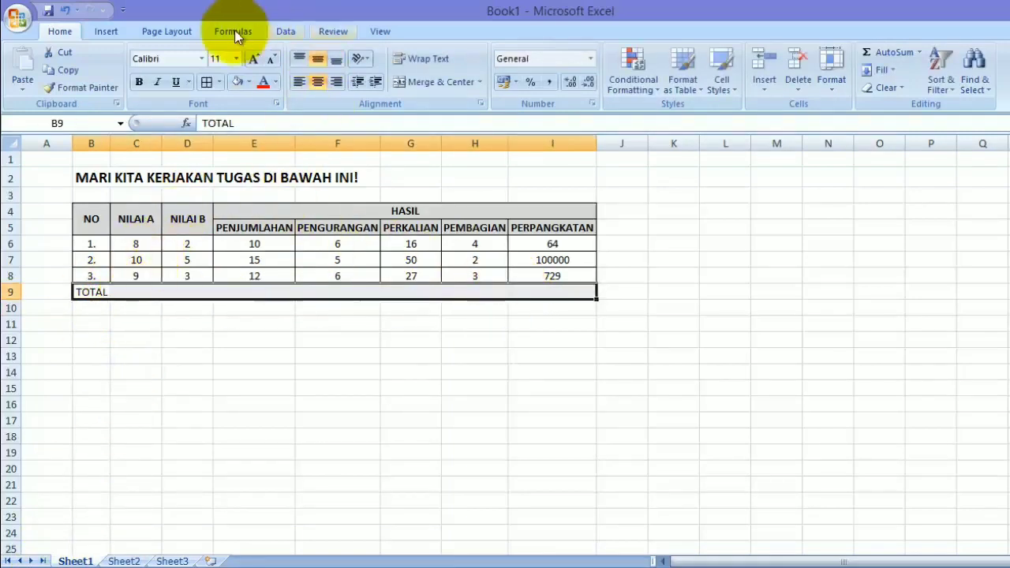
click(206, 82)
click(160, 307)
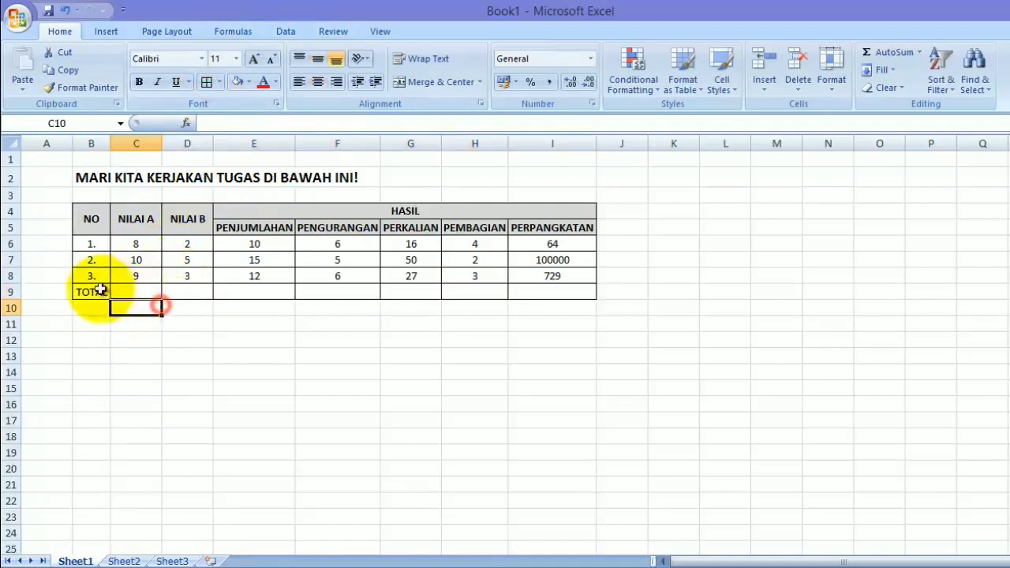
Merge and center B9:D9 so TOTAL spans NO through NILAI B
drag(95, 291, 187, 292)
click(413, 82)
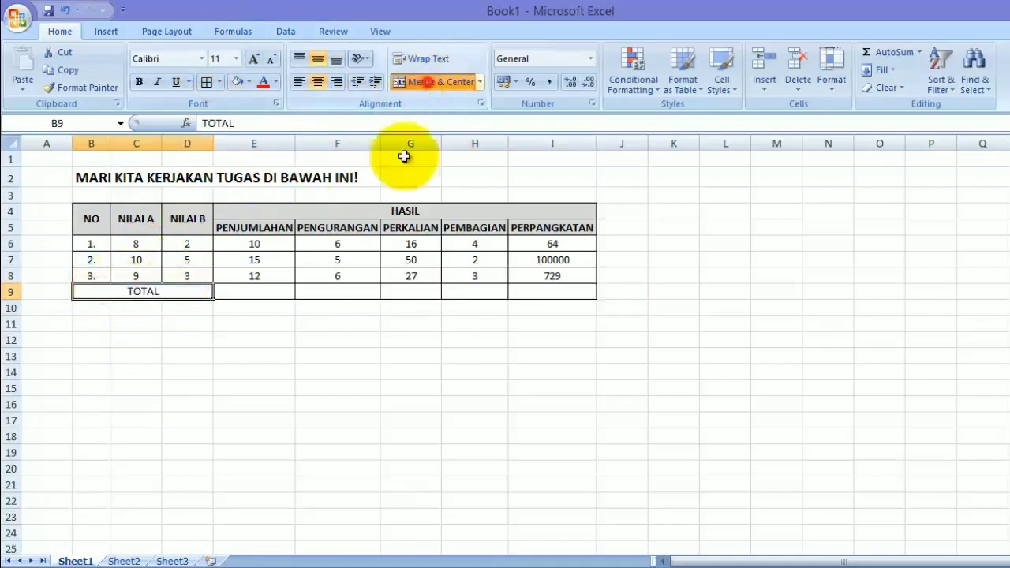
click(304, 304)
click(272, 292)
drag(268, 245, 270, 274)
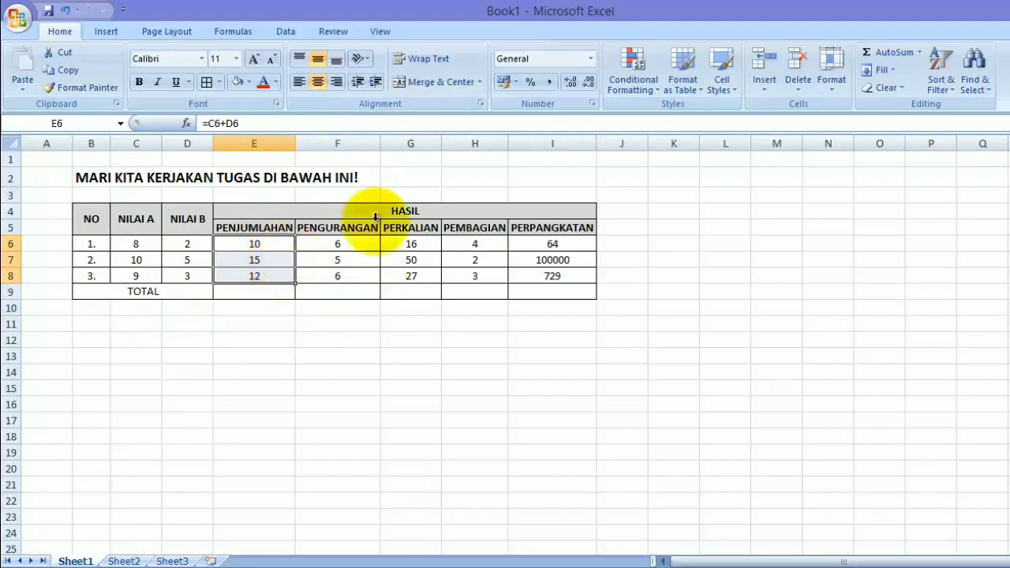
AutoSum the addition results into E9 (37) and centre-align the total row E9:I9
click(889, 56)
click(226, 322)
click(249, 290)
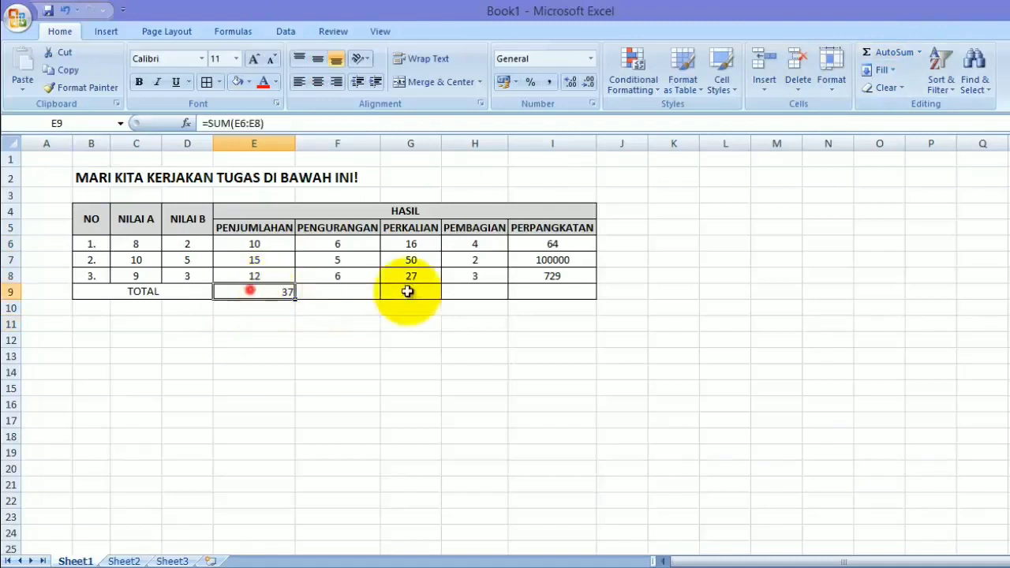
drag(407, 291, 570, 294)
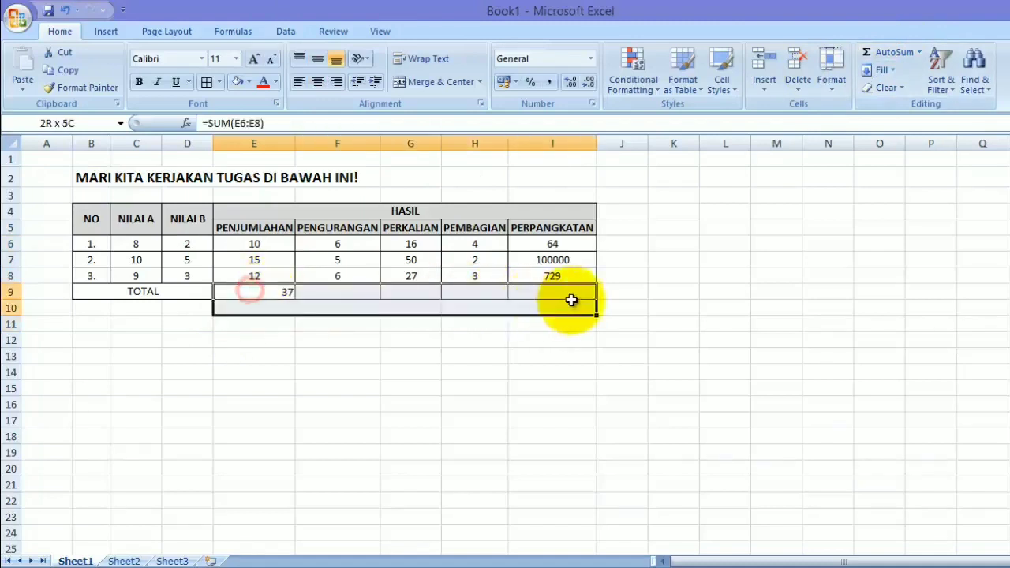
click(318, 82)
click(281, 356)
AutoSum the subtraction, multiplication, division and power columns into F9:I9 (17, 93, 9, 100793)
click(346, 246)
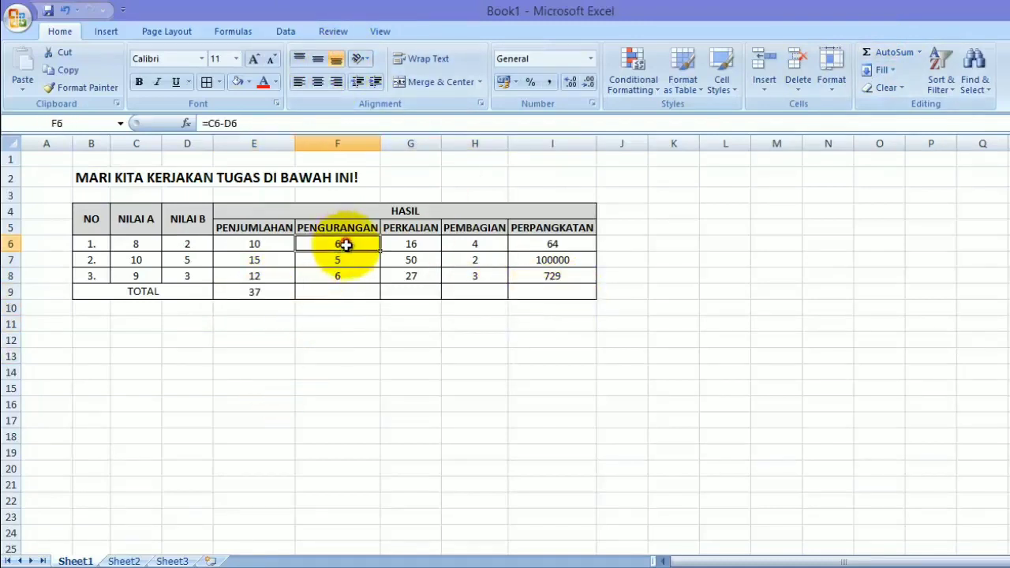
drag(345, 245, 339, 291)
click(894, 55)
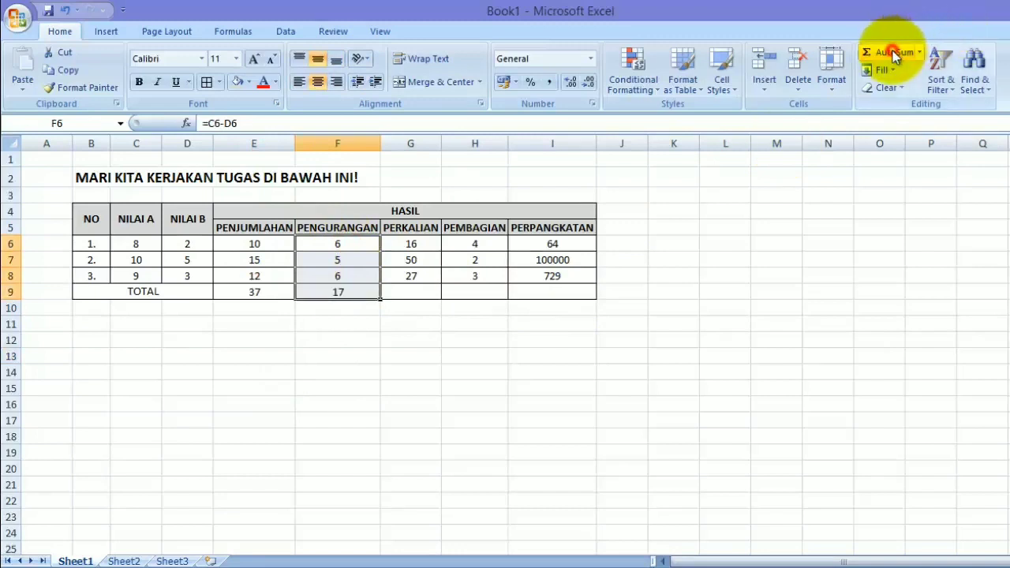
drag(411, 246, 411, 278)
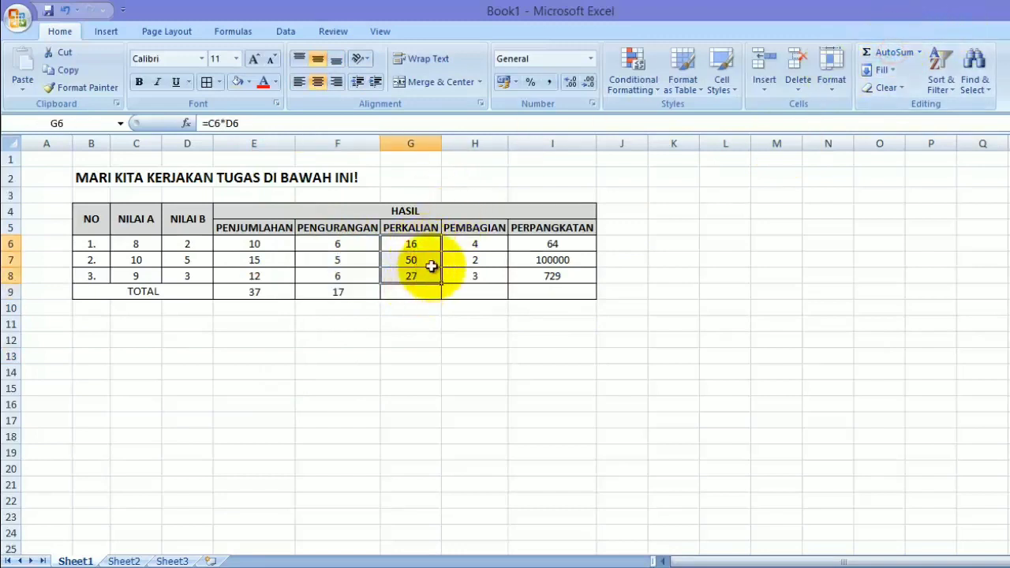
click(894, 52)
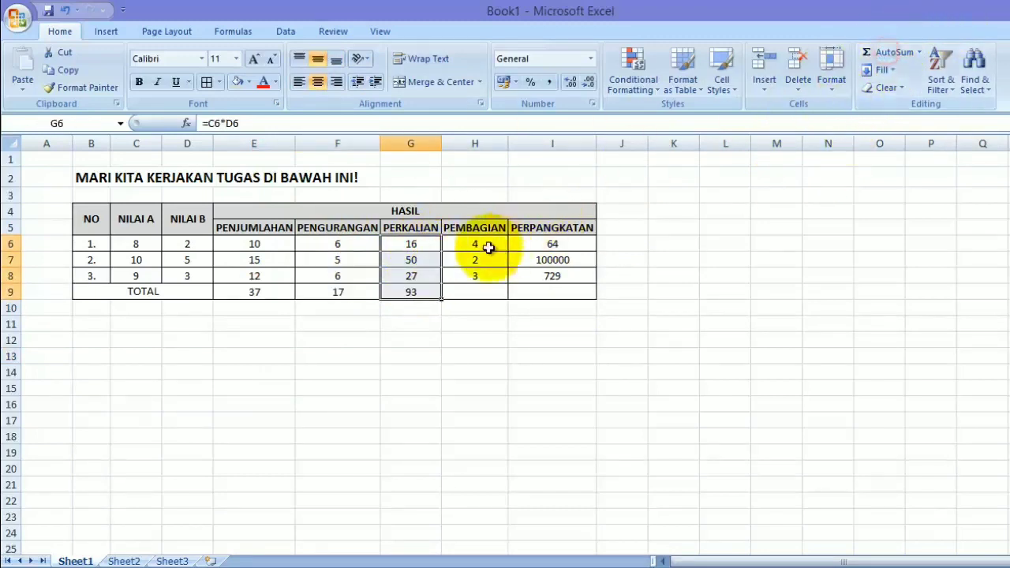
drag(489, 247, 479, 274)
click(894, 52)
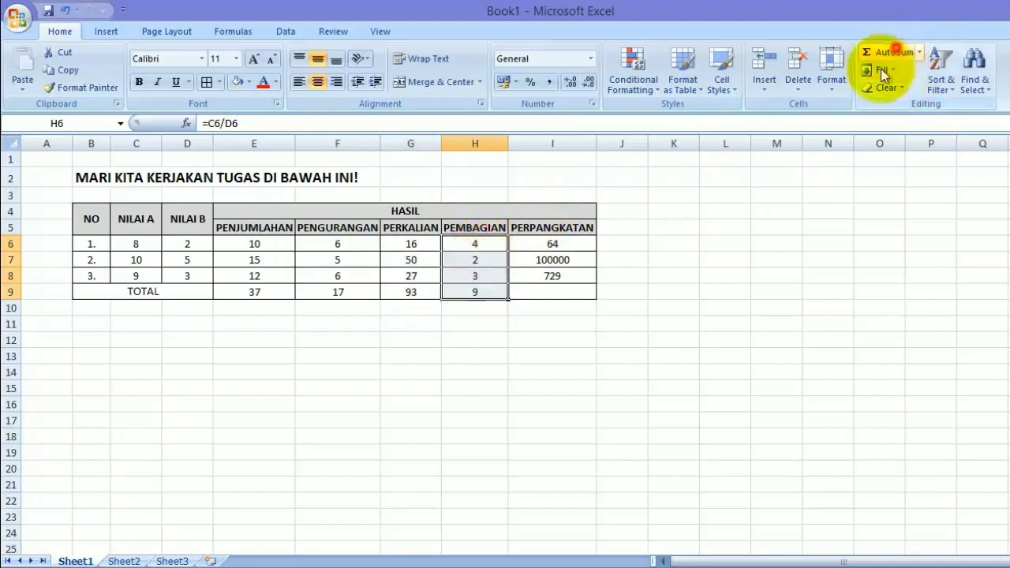
drag(564, 244, 564, 275)
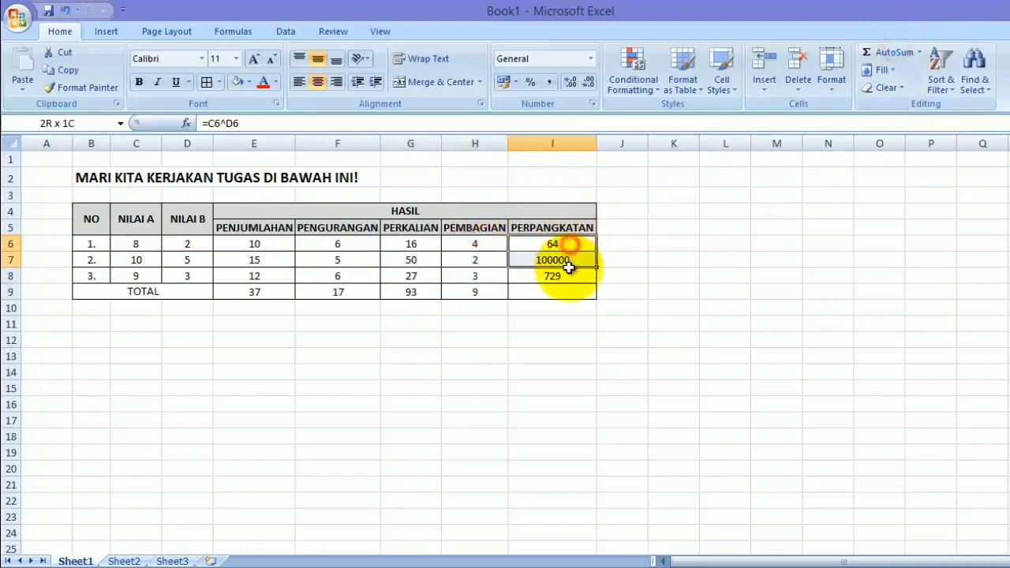
click(900, 52)
Review the row 9 totals and each result column from E6 to I8
drag(260, 292, 553, 292)
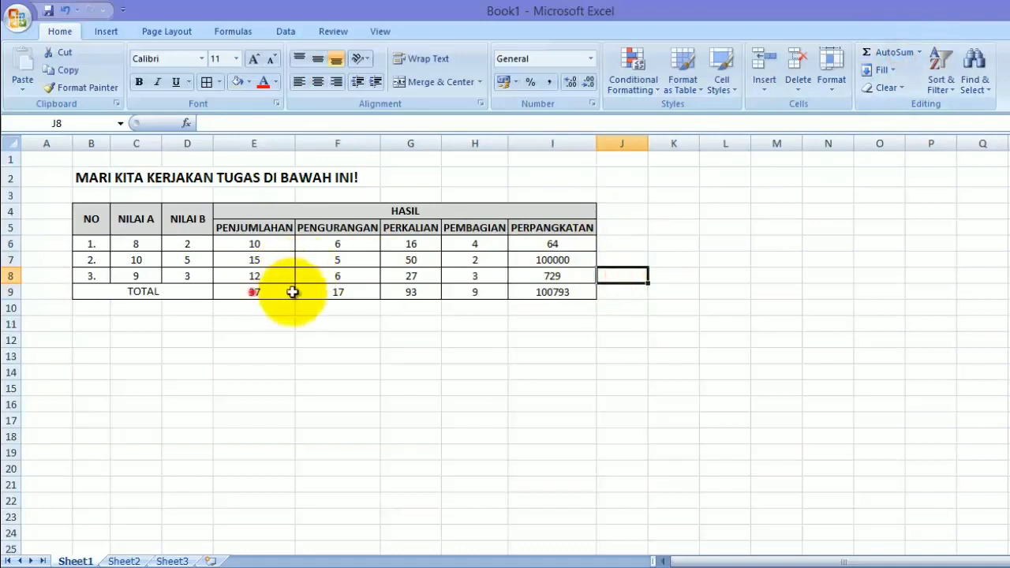
click(272, 245)
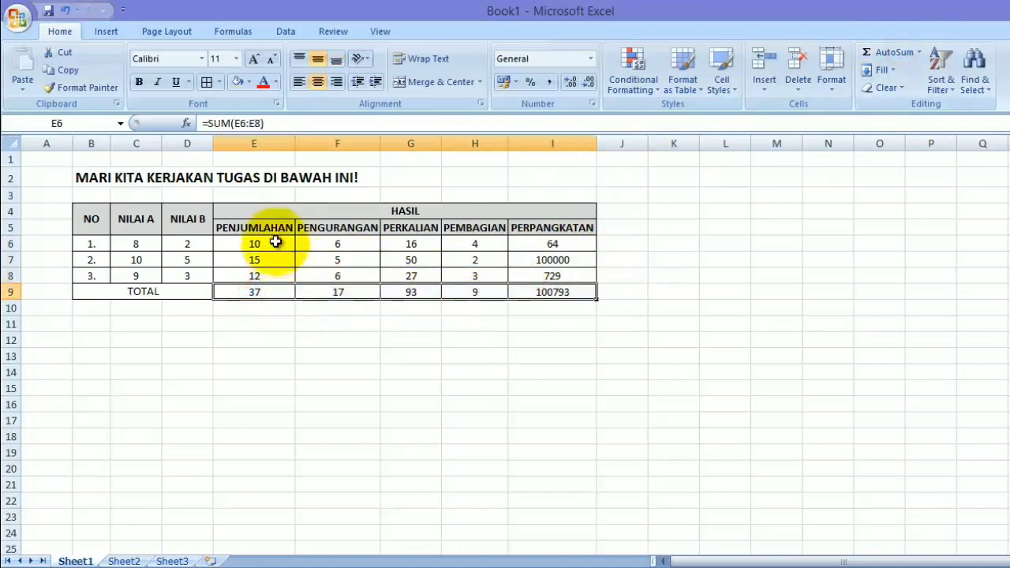
drag(337, 244, 341, 272)
drag(410, 244, 412, 275)
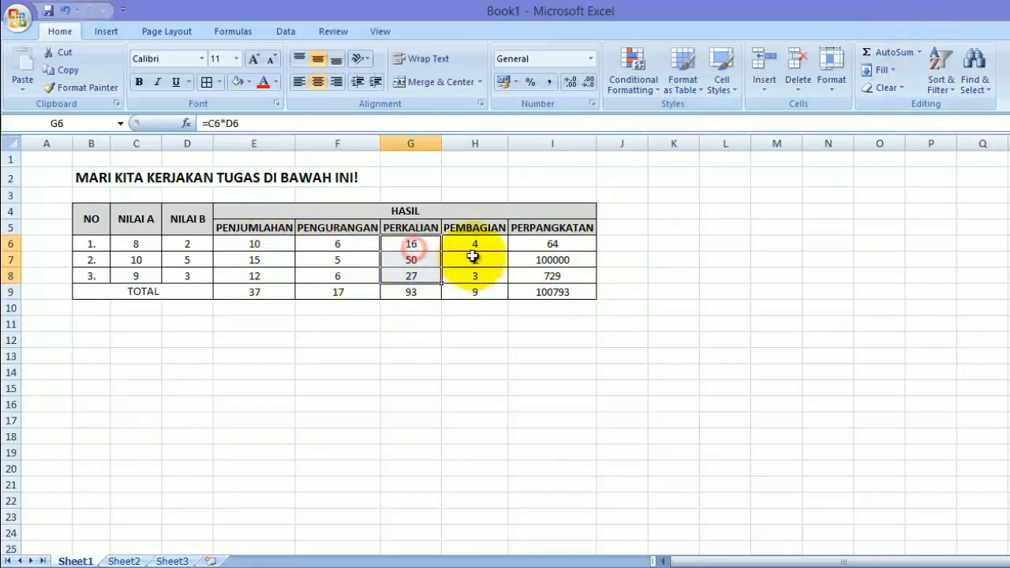
drag(474, 244, 474, 275)
drag(552, 244, 552, 260)
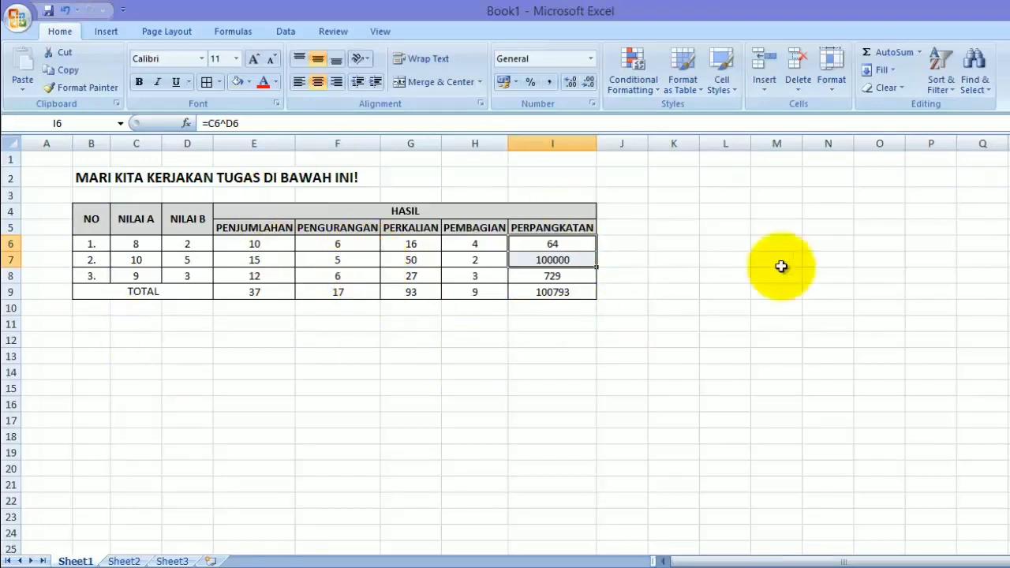
click(175, 195)
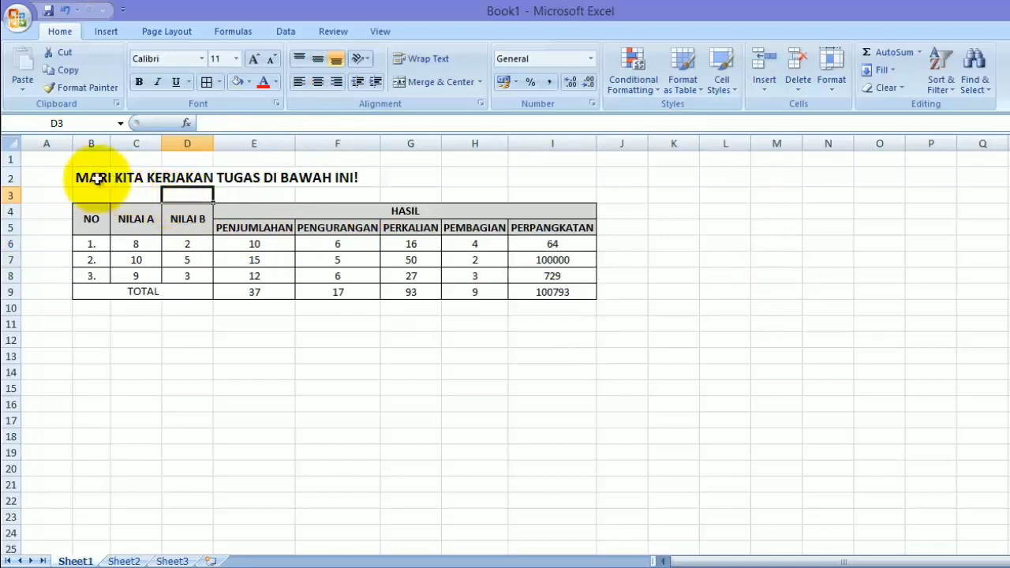